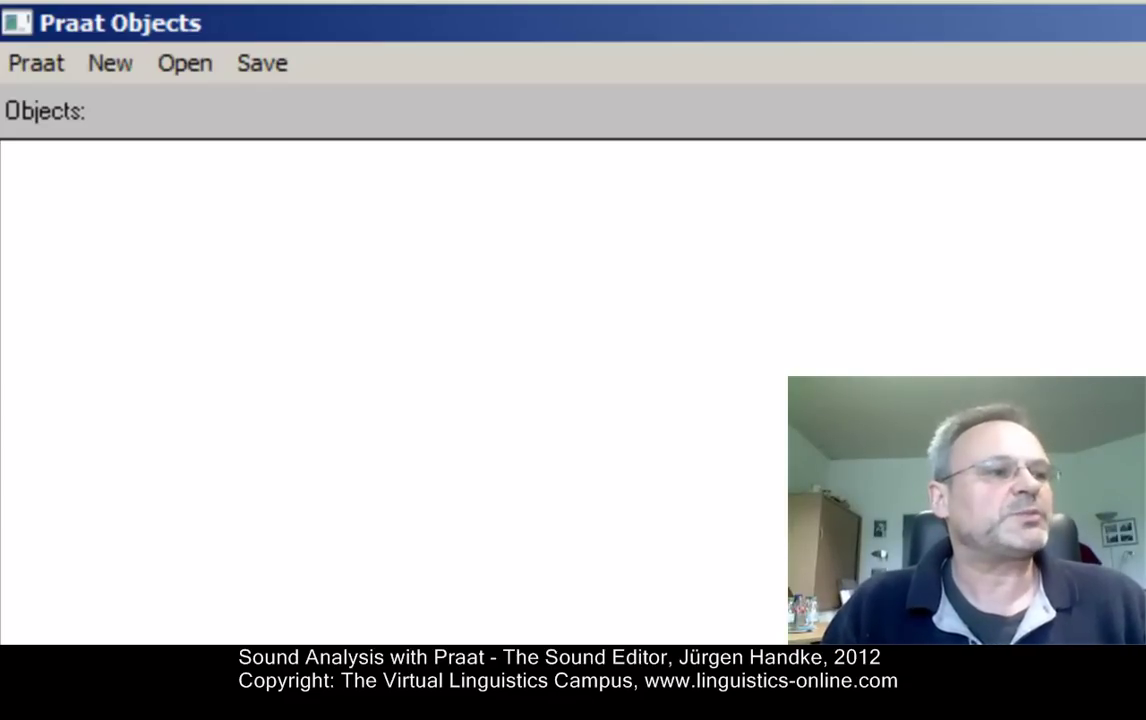
# Record a short mono sound of the word "kiss" at a sampling frequency of 22050 Hz.
pyautogui.click(110, 63)
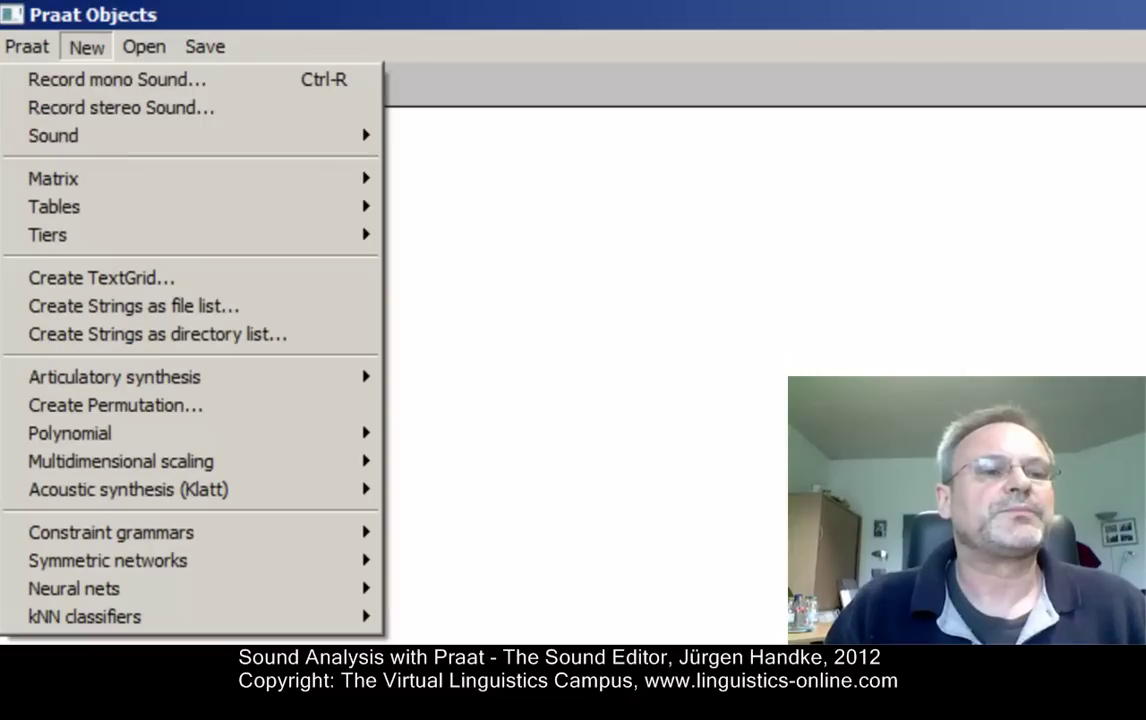
pyautogui.click(88, 76)
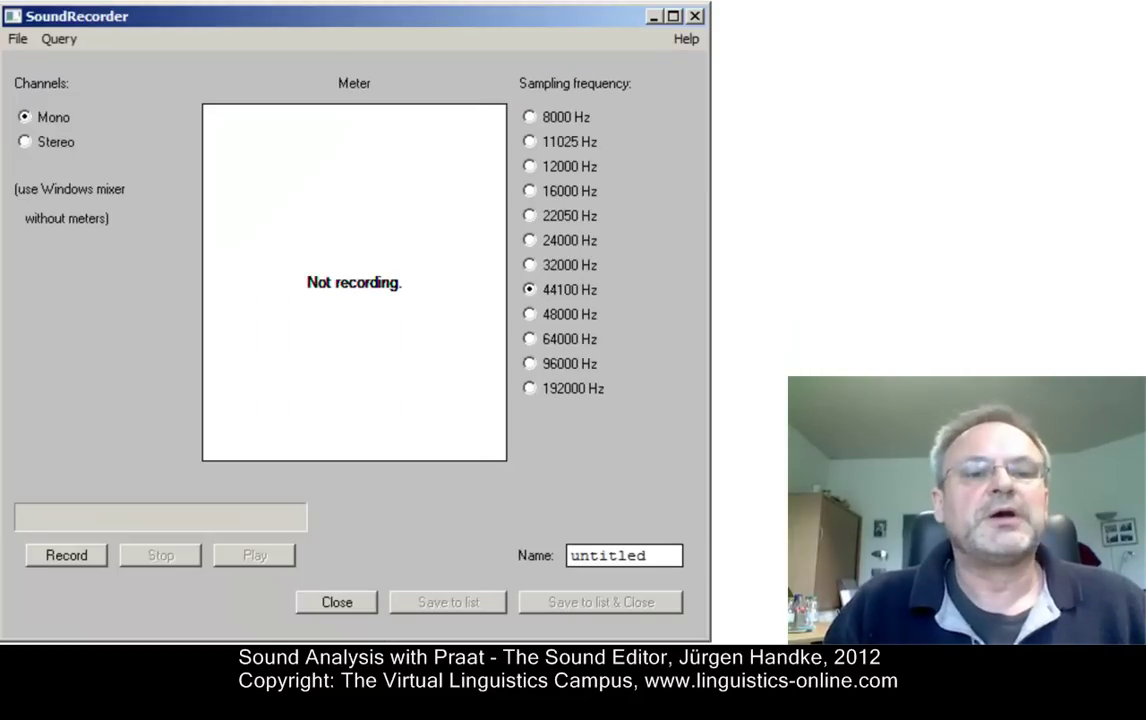
pyautogui.click(529, 215)
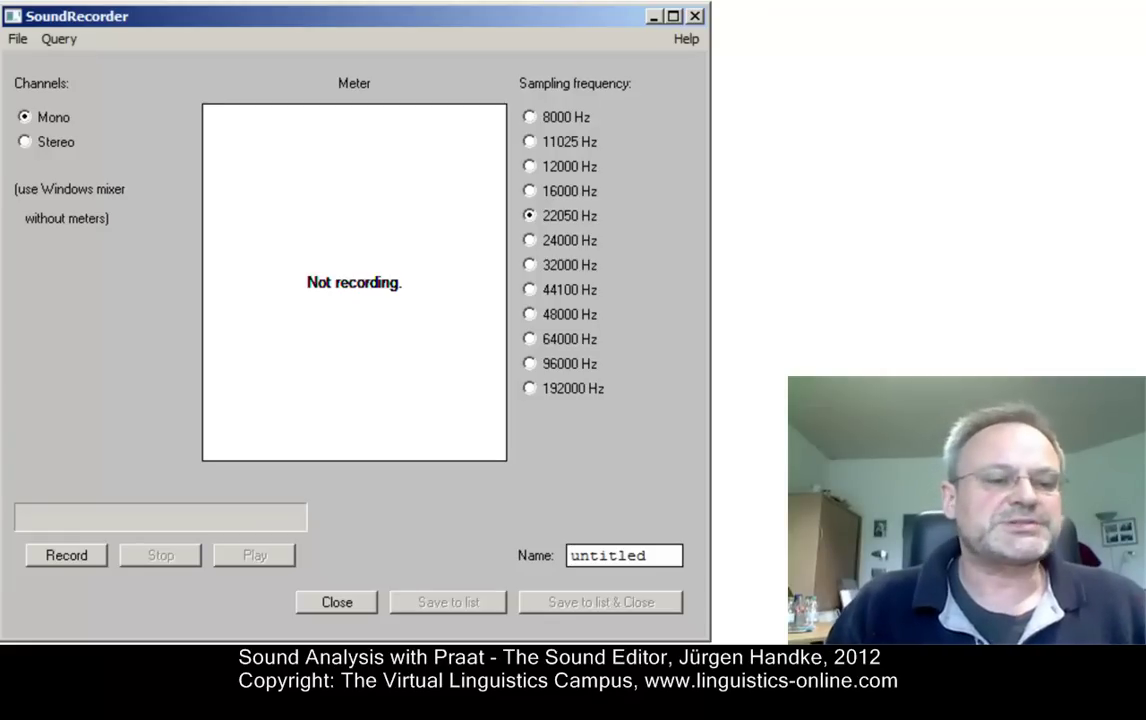
pyautogui.click(64, 554)
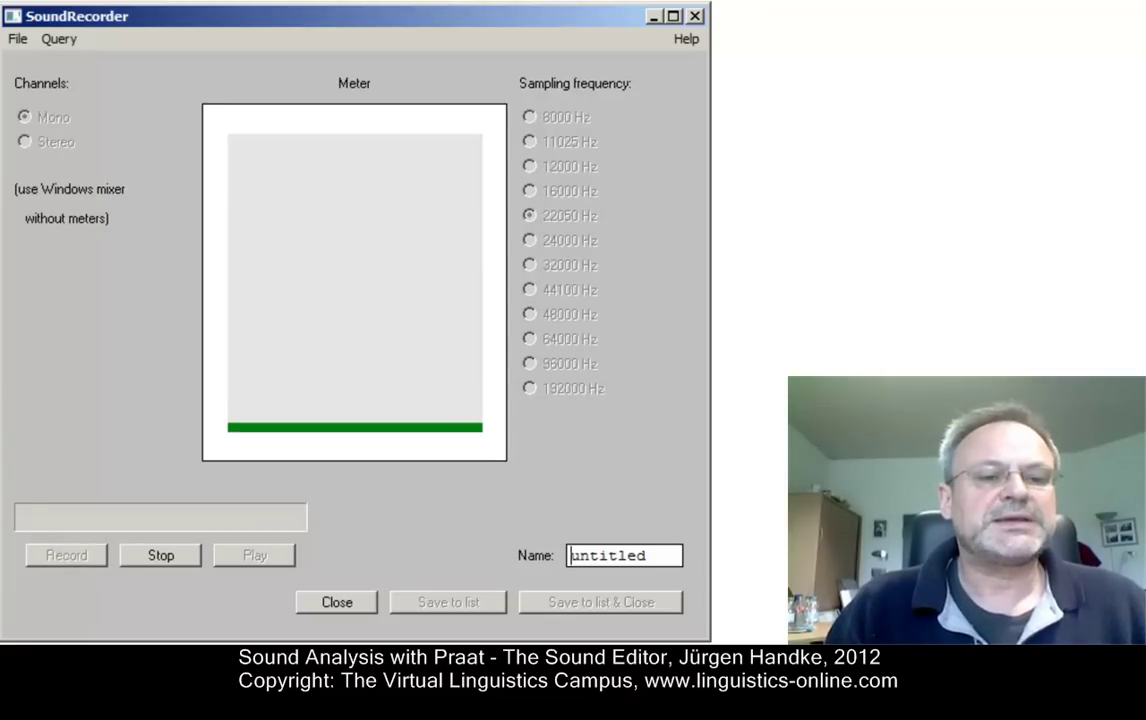
pyautogui.click(177, 556)
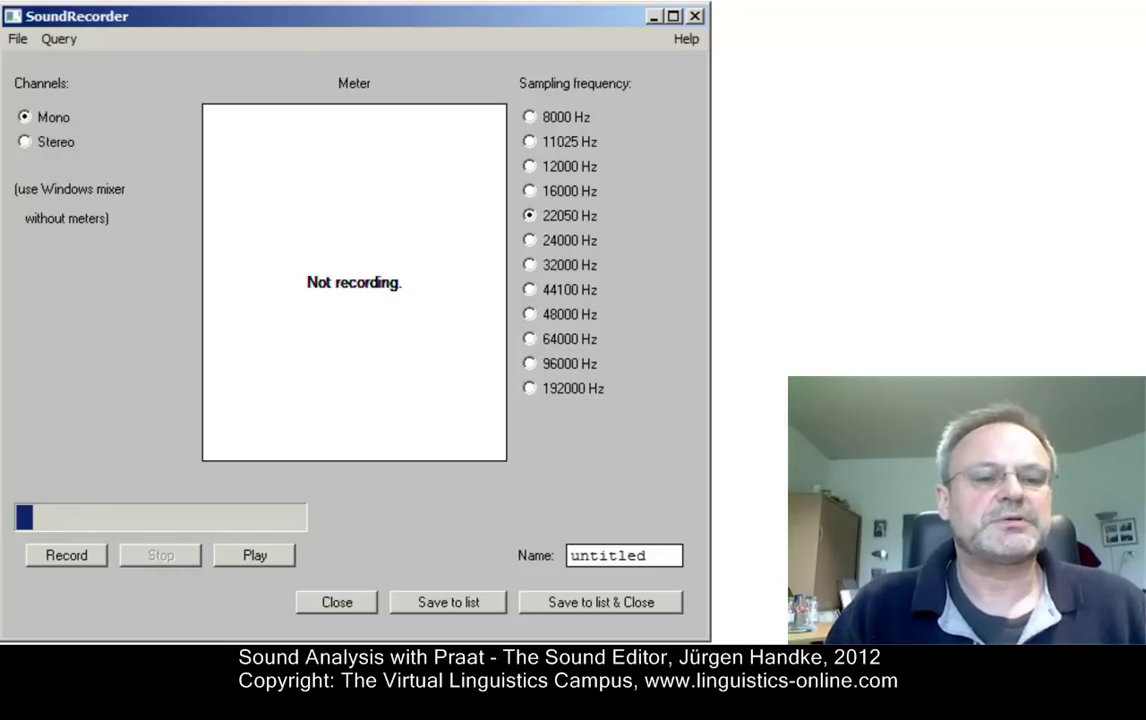
# Name the recording "kiss" and save it to the object list, closing the recorder.
pyautogui.hotkey('shift', 'End')
pyautogui.write('kiss')
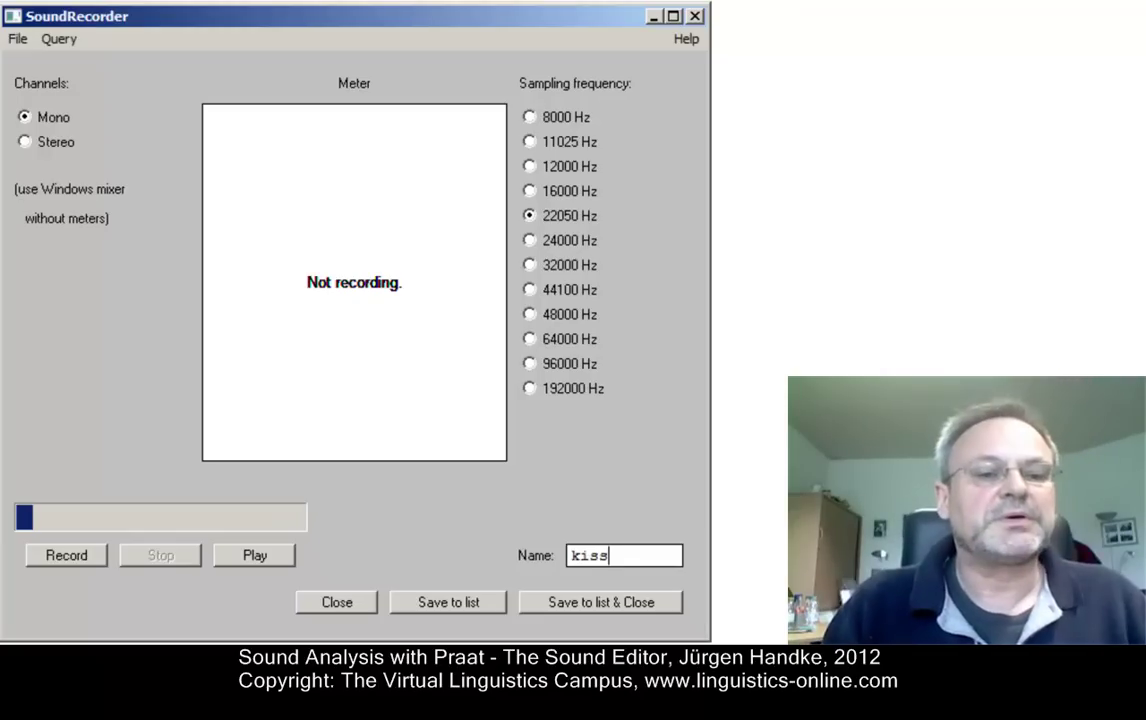
pyautogui.press('Return')
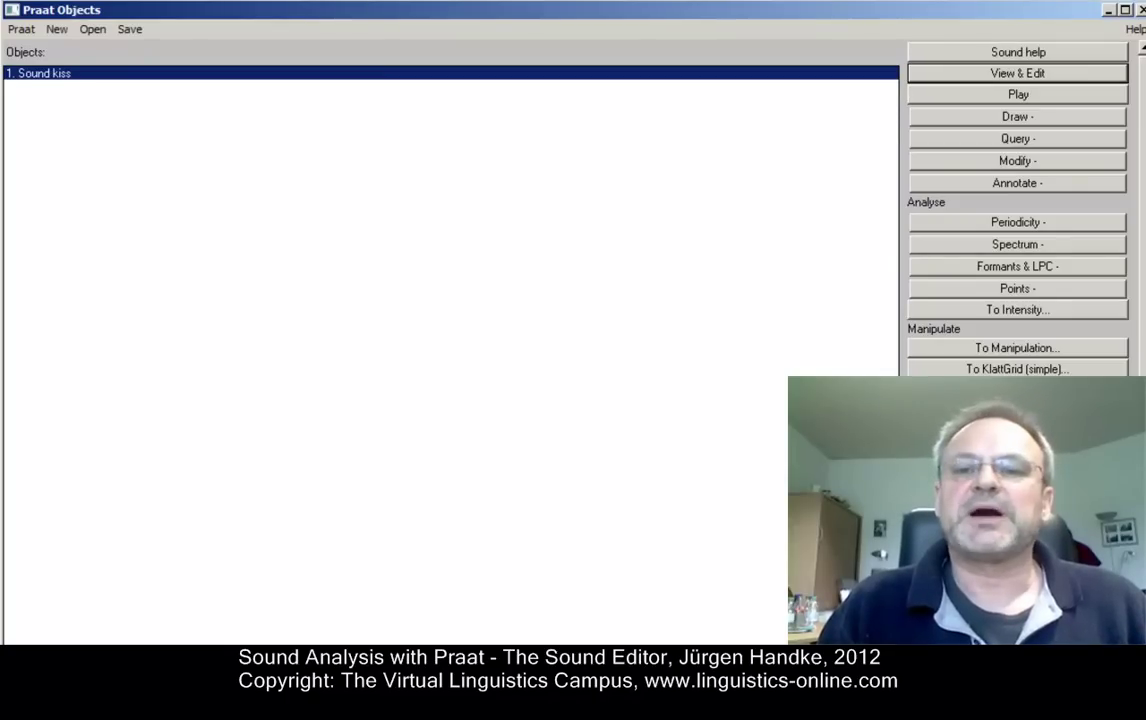
# Open the kiss sound for viewing and editing, select the spoken word, about 0.586 s long, and zoom to that selection.
pyautogui.click(1017, 73)
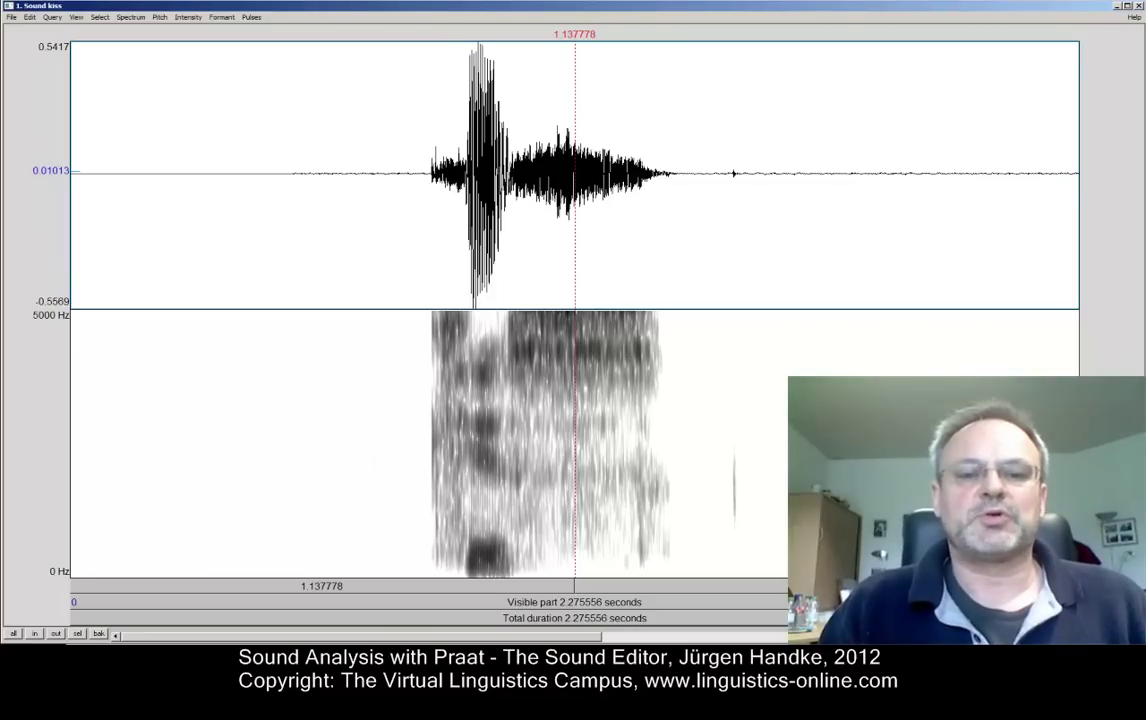
pyautogui.moveTo(414, 200); pyautogui.dragTo(674, 200)
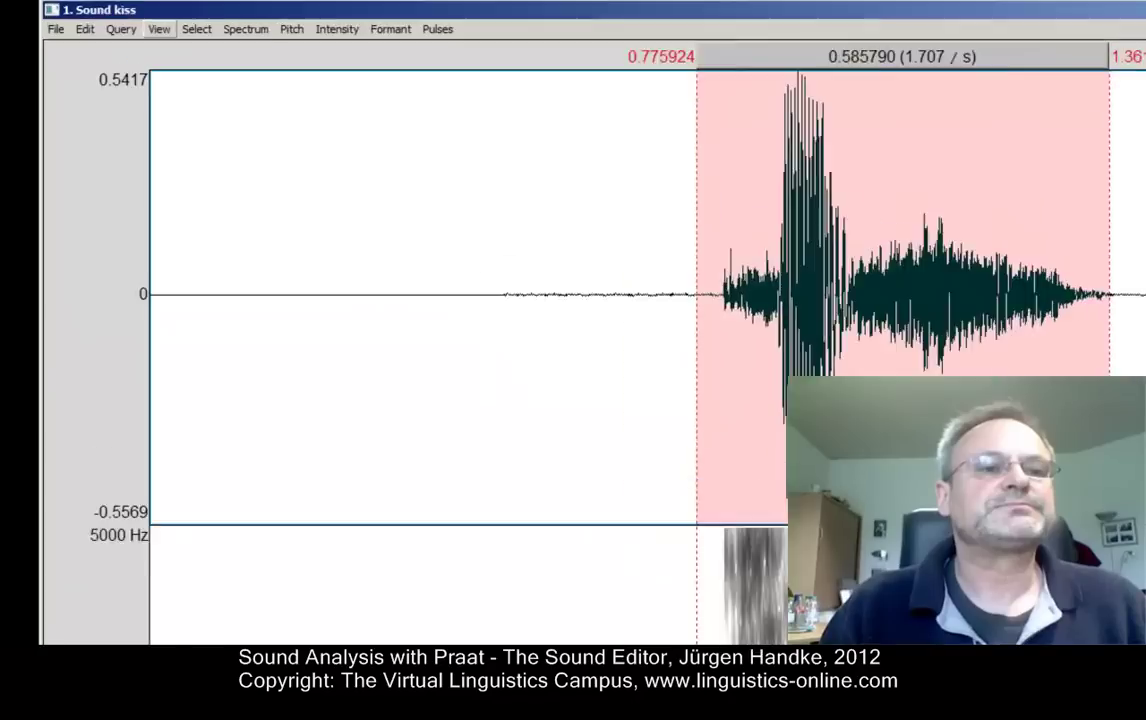
pyautogui.click(76, 17)
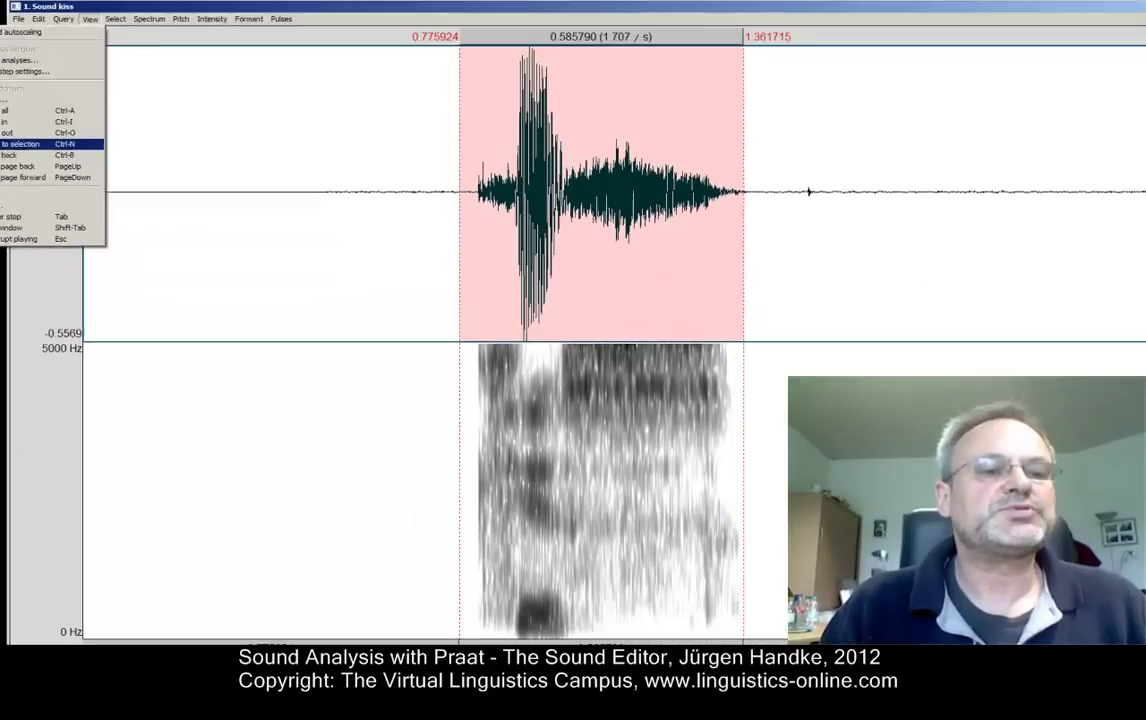
pyautogui.click(84, 325)
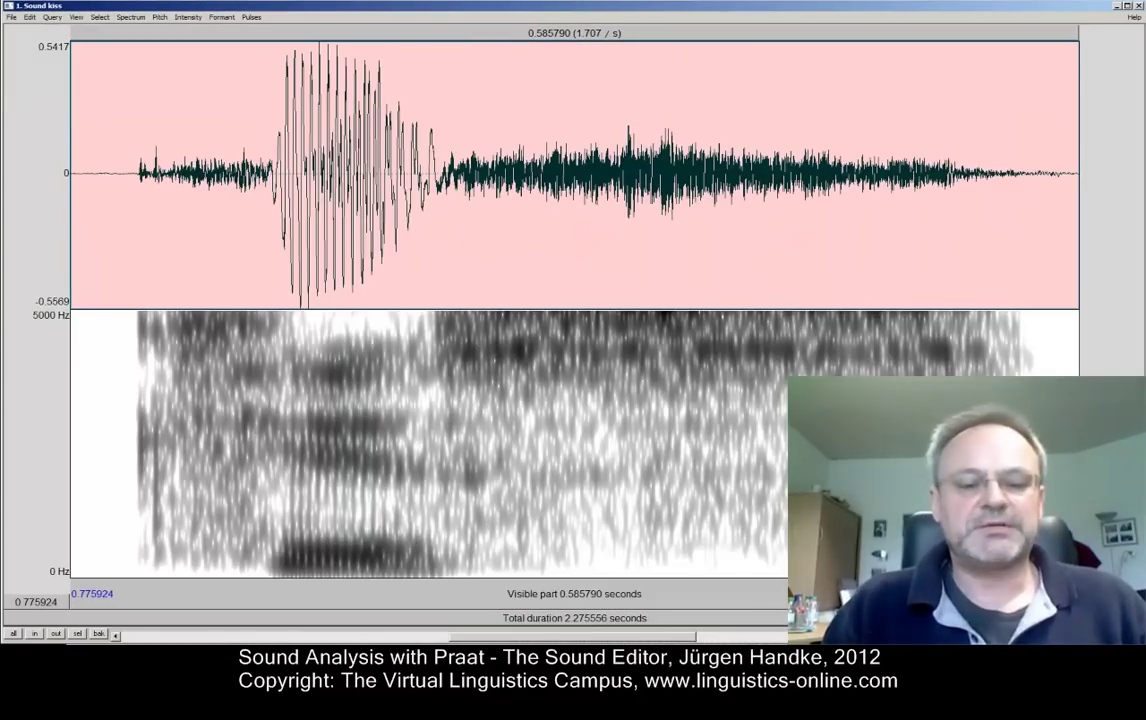
# Play back the zoomed word and look over the segments at the start of its spectrogram.
pyautogui.press('Tab')
pyautogui.press('Tab')
pyautogui.click(517, 594)
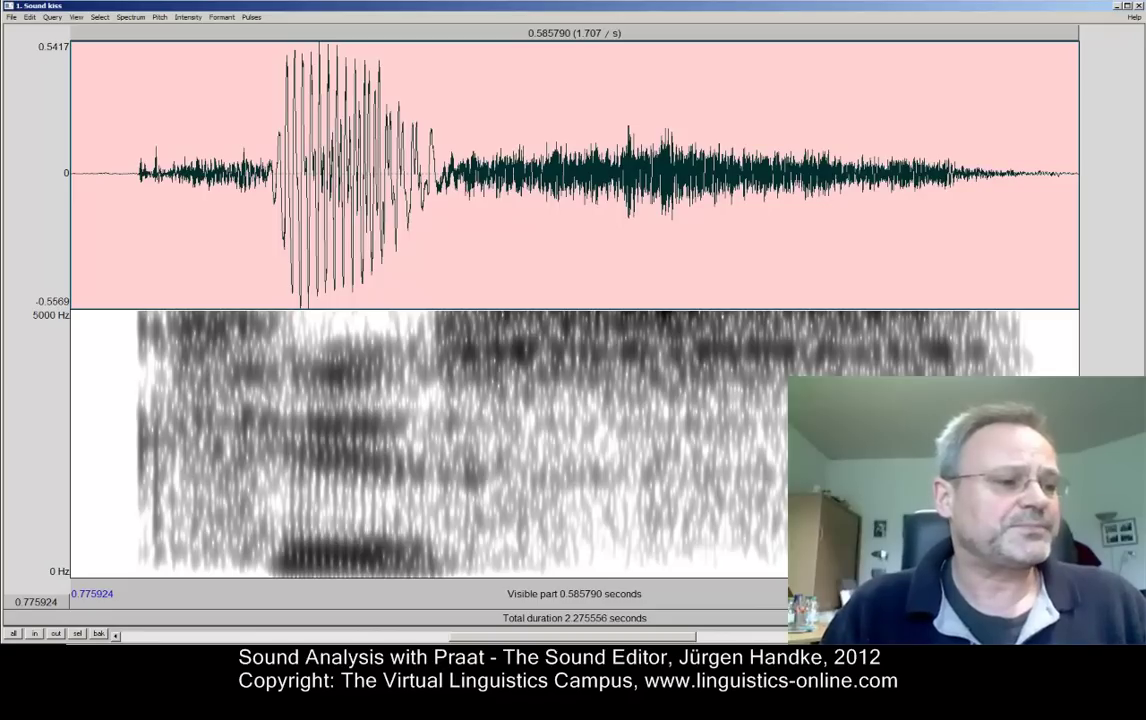
pyautogui.moveTo(118, 379)
pyautogui.mouseDown()
pyautogui.moveTo(289, 374)
pyautogui.moveTo(235, 348)
pyautogui.mouseUp()
pyautogui.moveTo(303, 380); pyautogui.dragTo(242, 411)
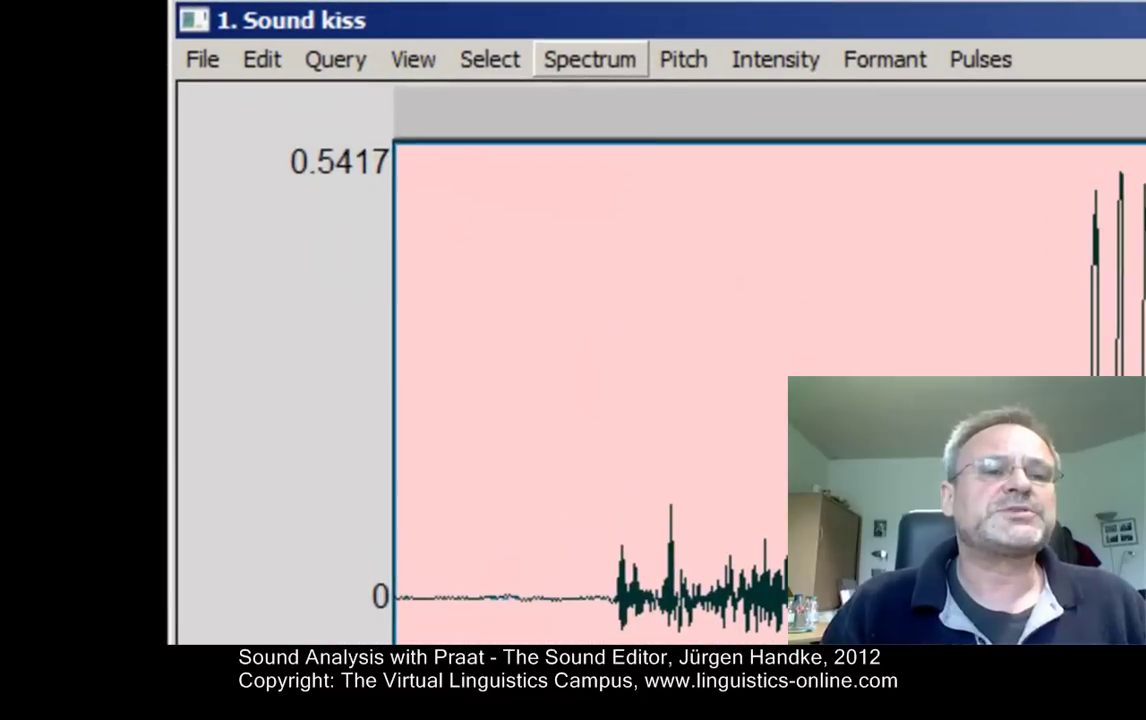
# Set the spectrogram's dynamic range to 30 dB.
pyautogui.click(130, 17)
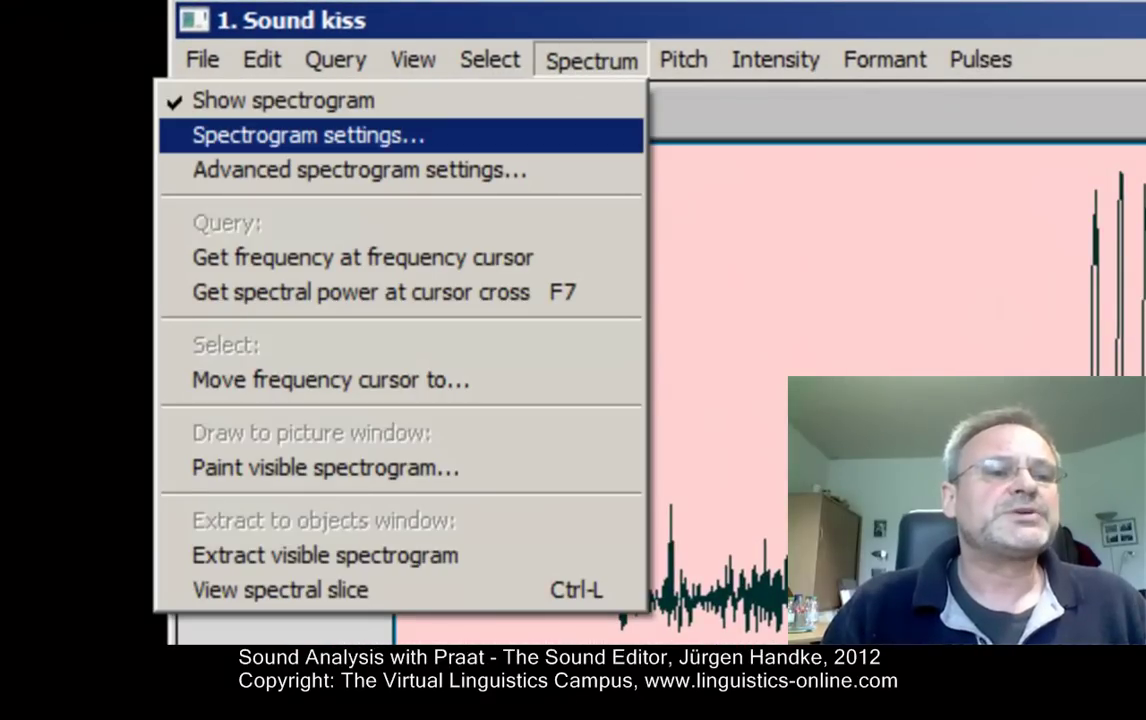
pyautogui.click(465, 135)
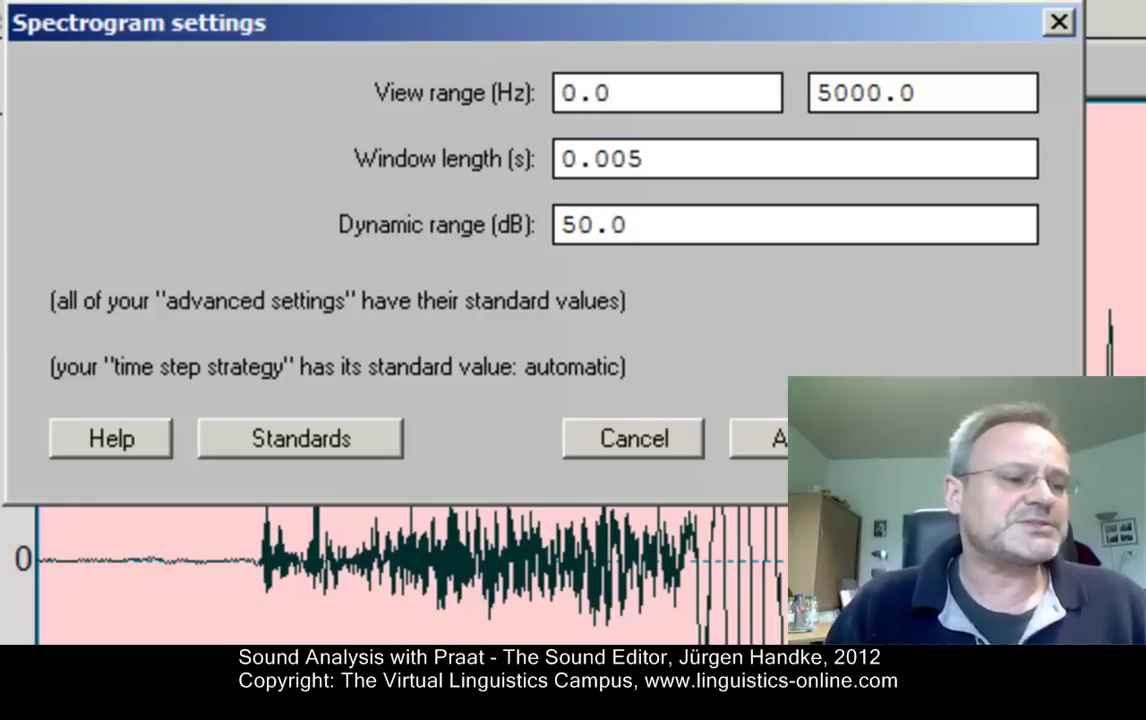
pyautogui.moveTo(558, 225); pyautogui.dragTo(578, 225)
pyautogui.write('3')
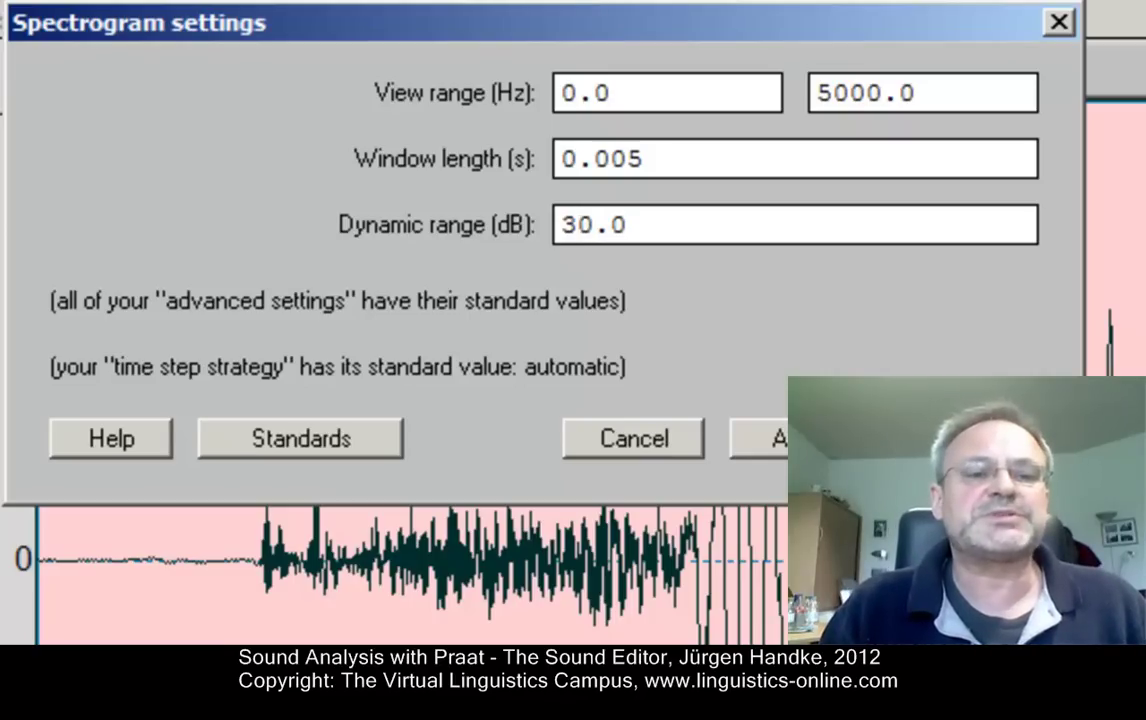
pyautogui.press('Return')
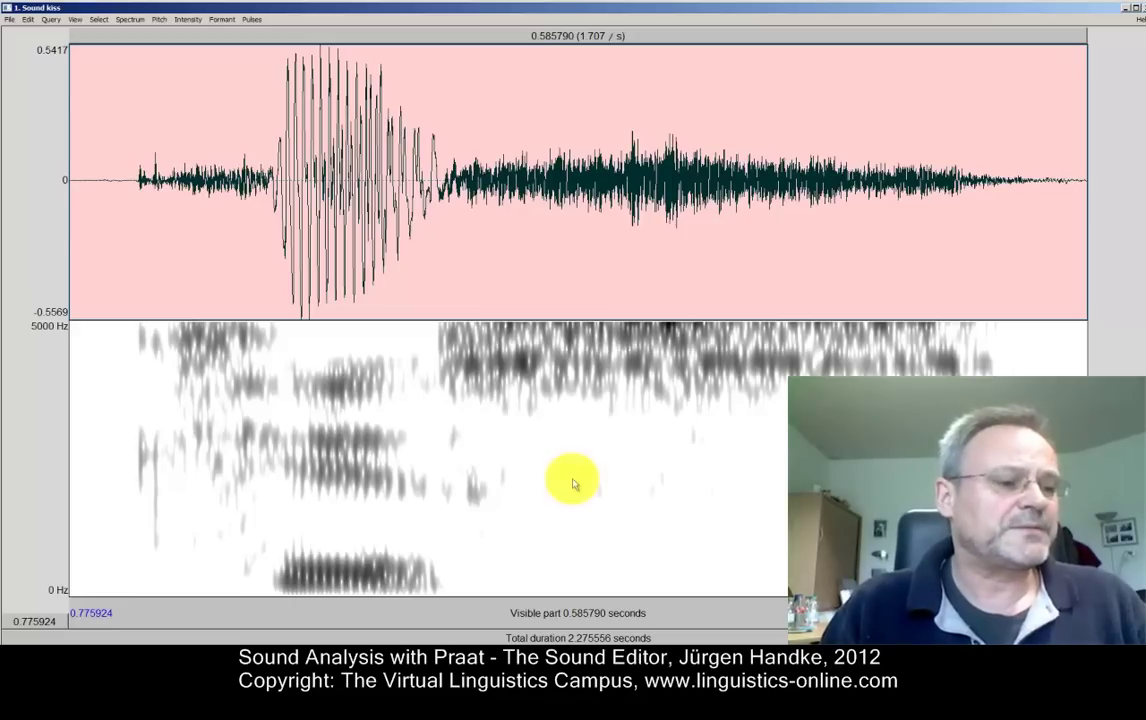
# Place the cursor within the vowel and show the formants on the spectrogram.
pyautogui.click(353, 480)
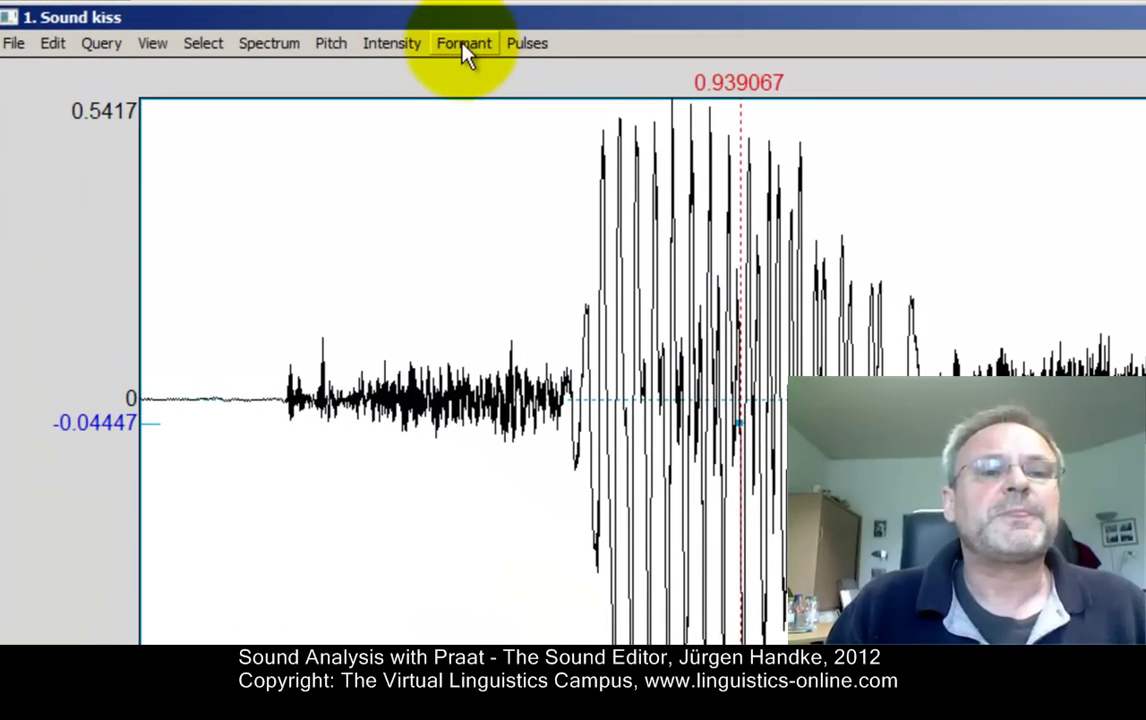
pyautogui.click(463, 44)
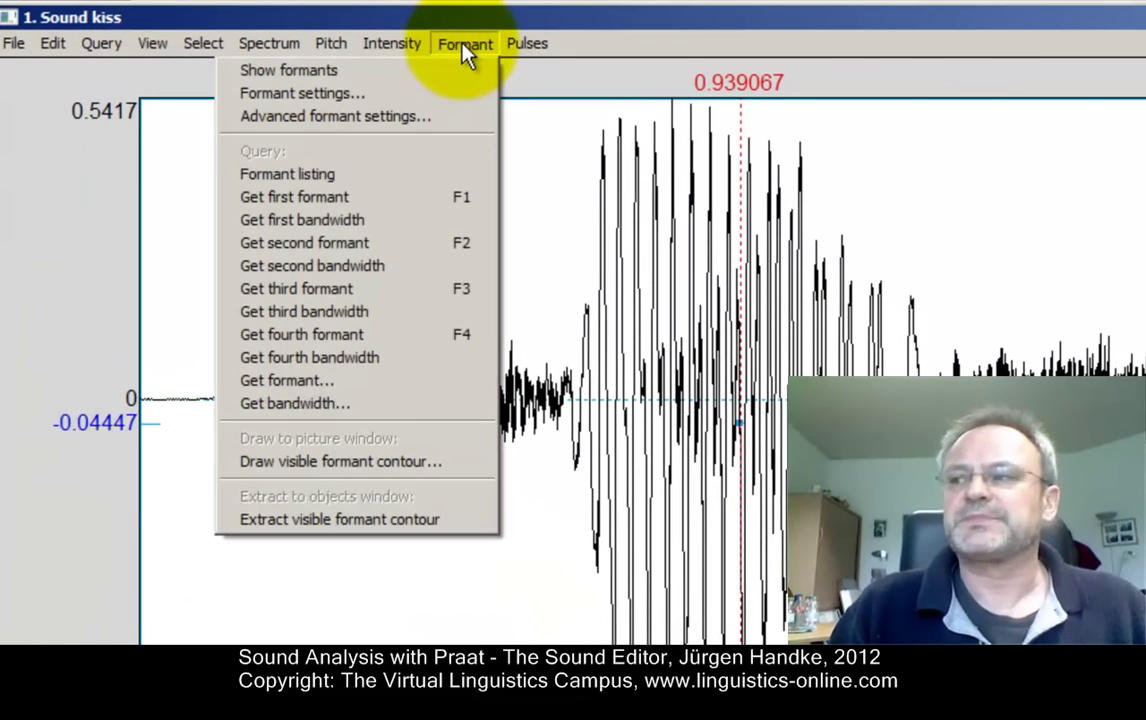
pyautogui.click(405, 72)
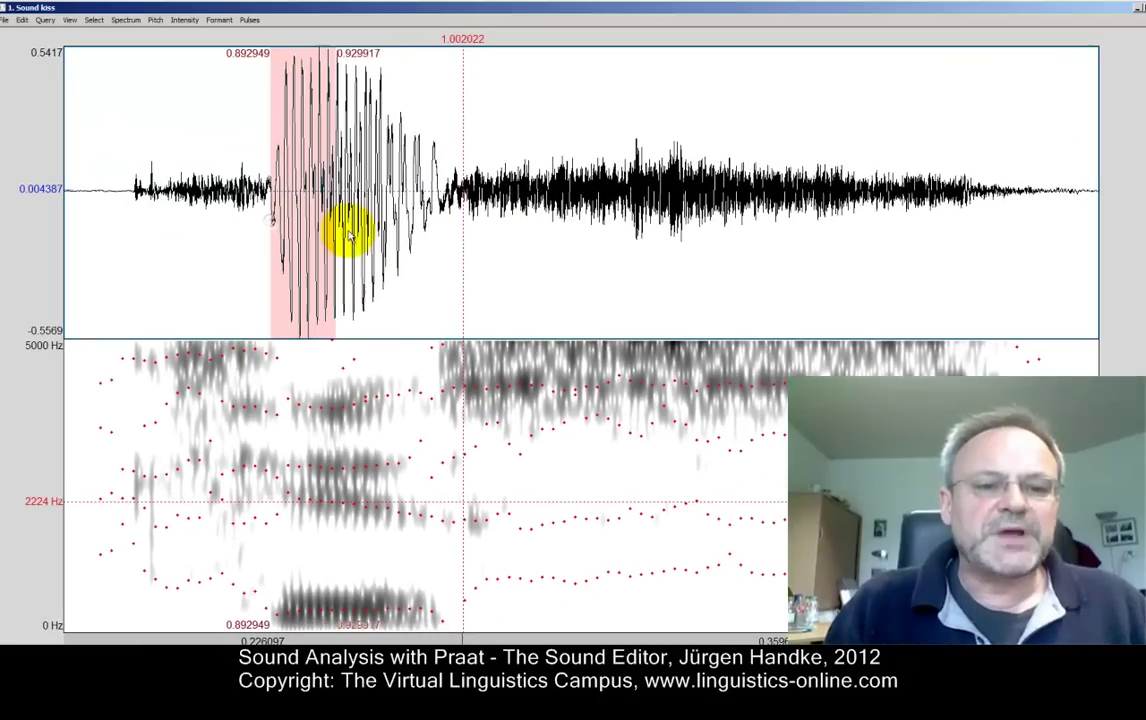
# Select the vowel segment of the waveform, about 0.098 s long, and produce its formant listing.
pyautogui.moveTo(348, 234); pyautogui.dragTo(446, 252)
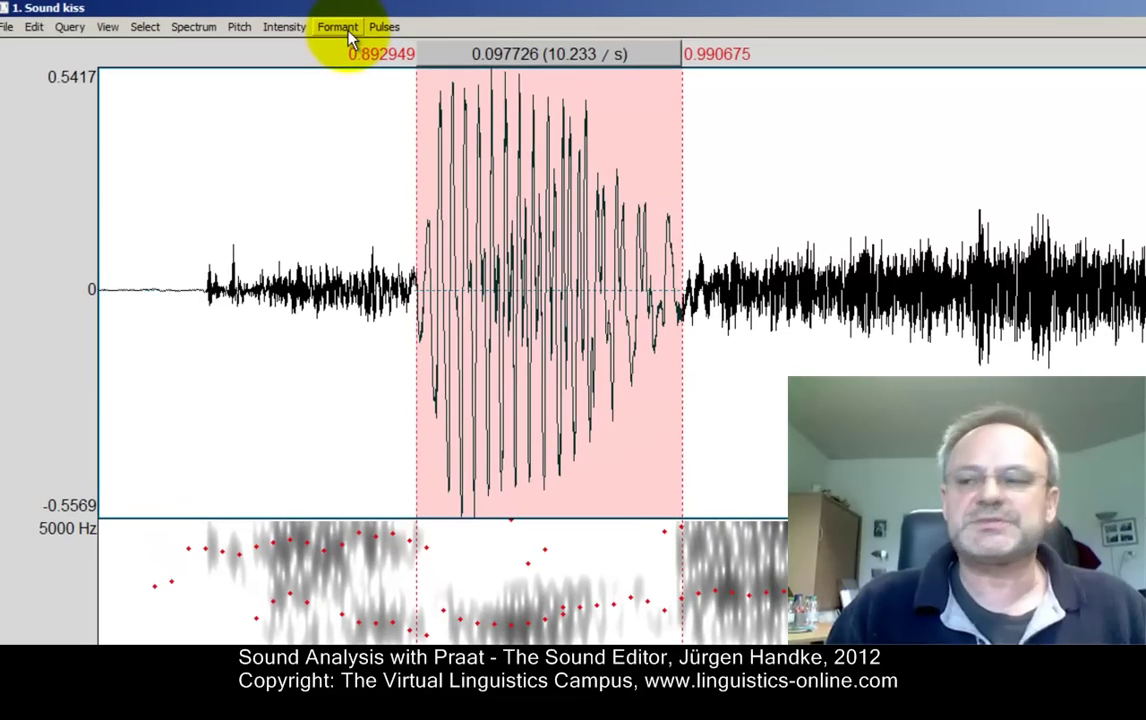
pyautogui.click(338, 27)
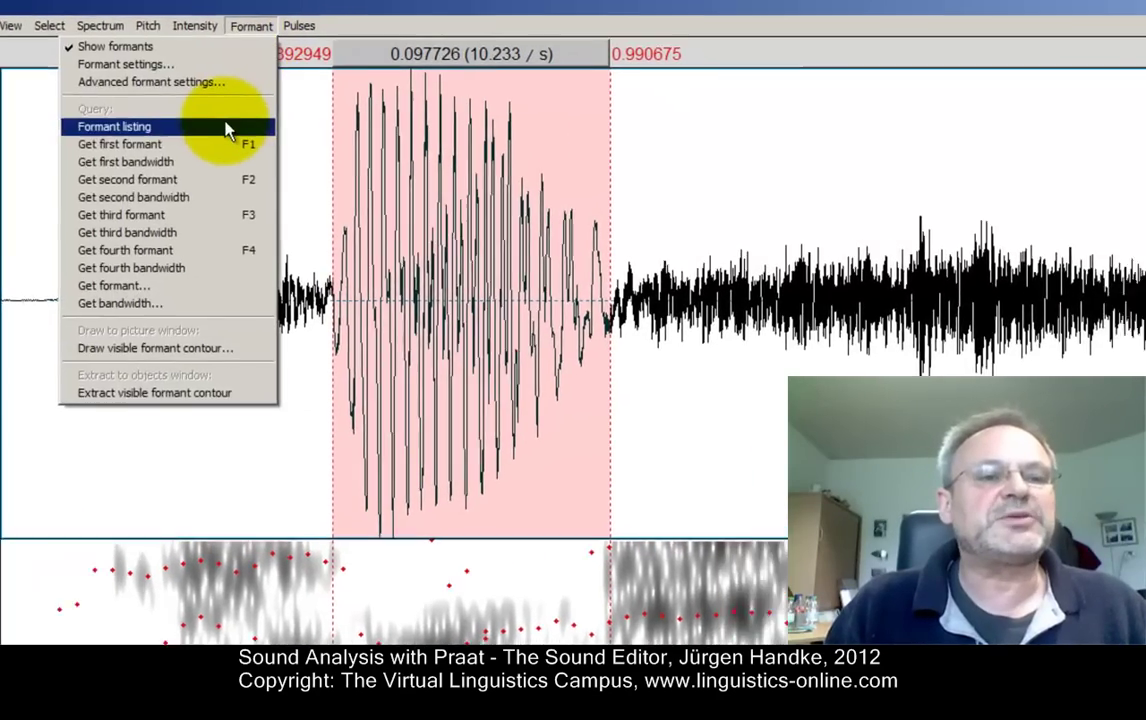
pyautogui.click(309, 124)
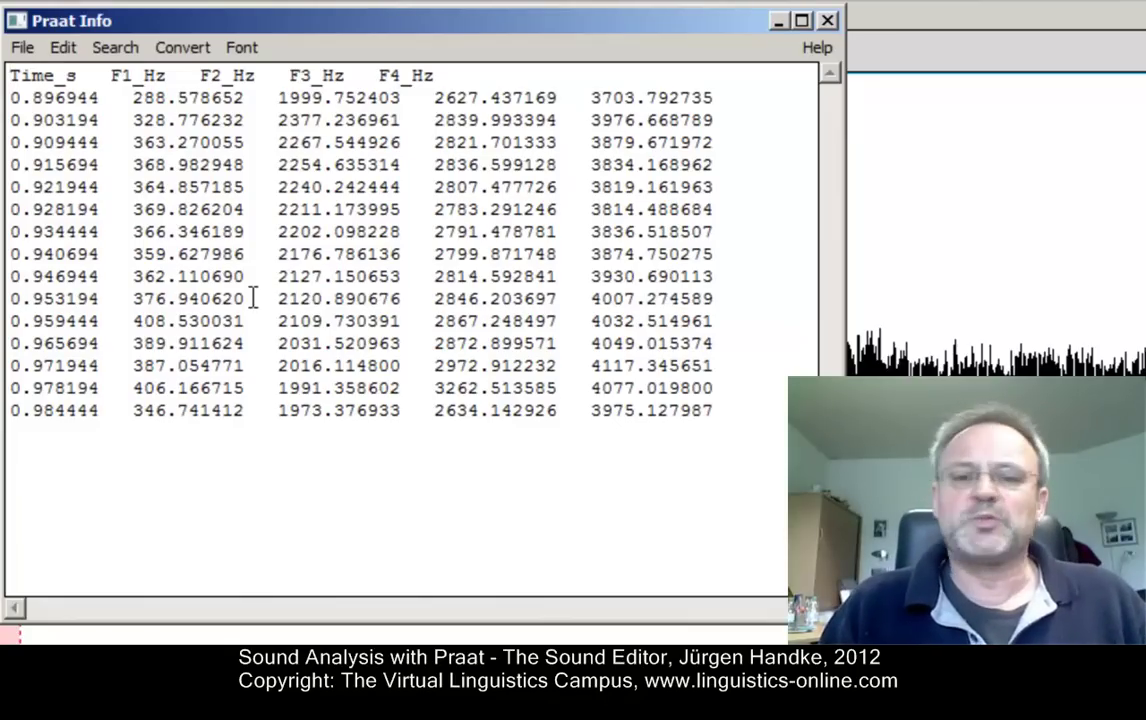
# Examine the formant listing, highlighting the whole table and the F1 to F4 values of its first row.
pyautogui.moveTo(714, 410); pyautogui.dragTo(10, 72)
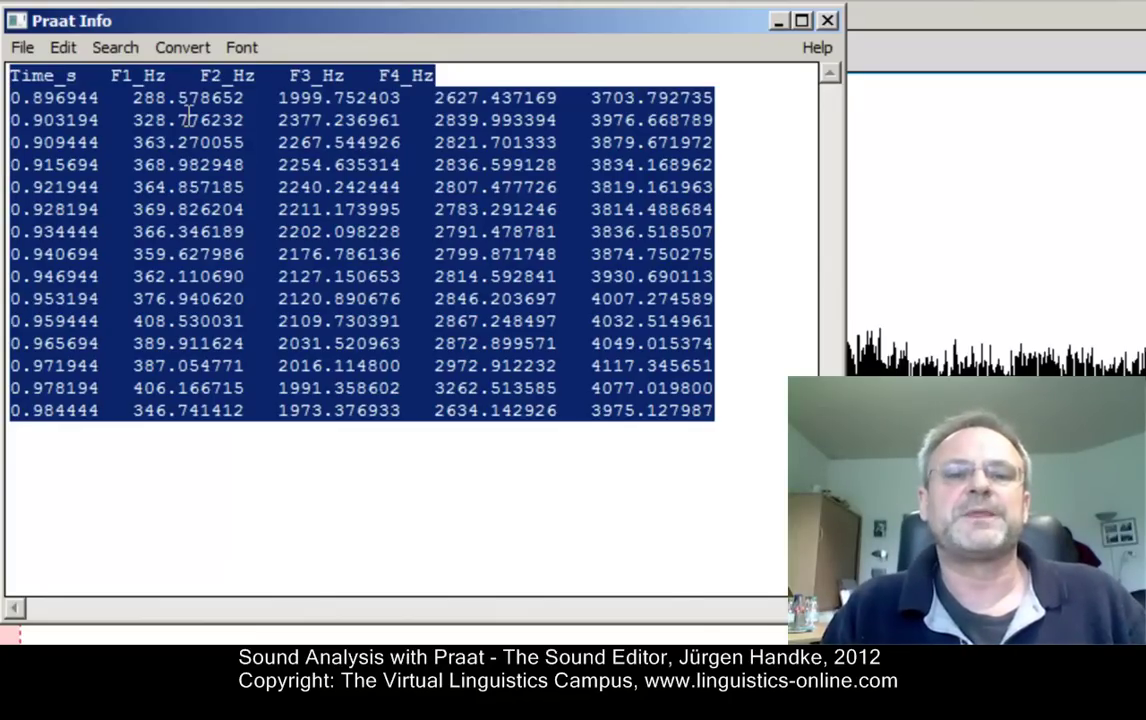
pyautogui.click(136, 97)
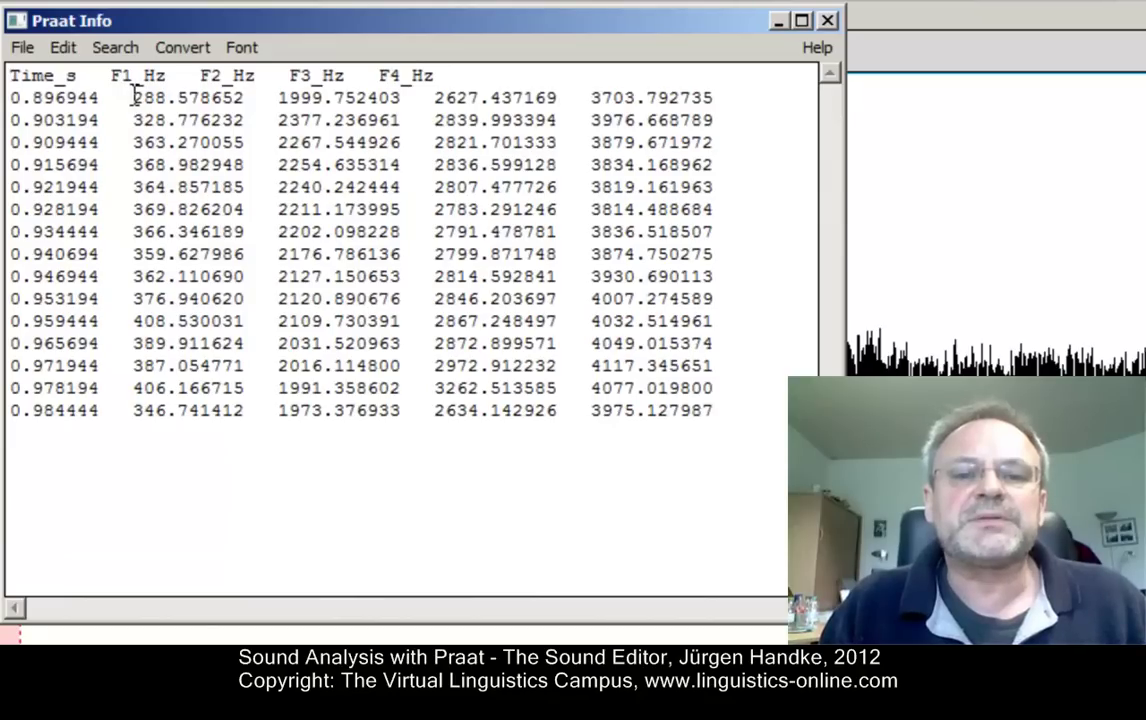
pyautogui.moveTo(131, 97); pyautogui.dragTo(563, 97)
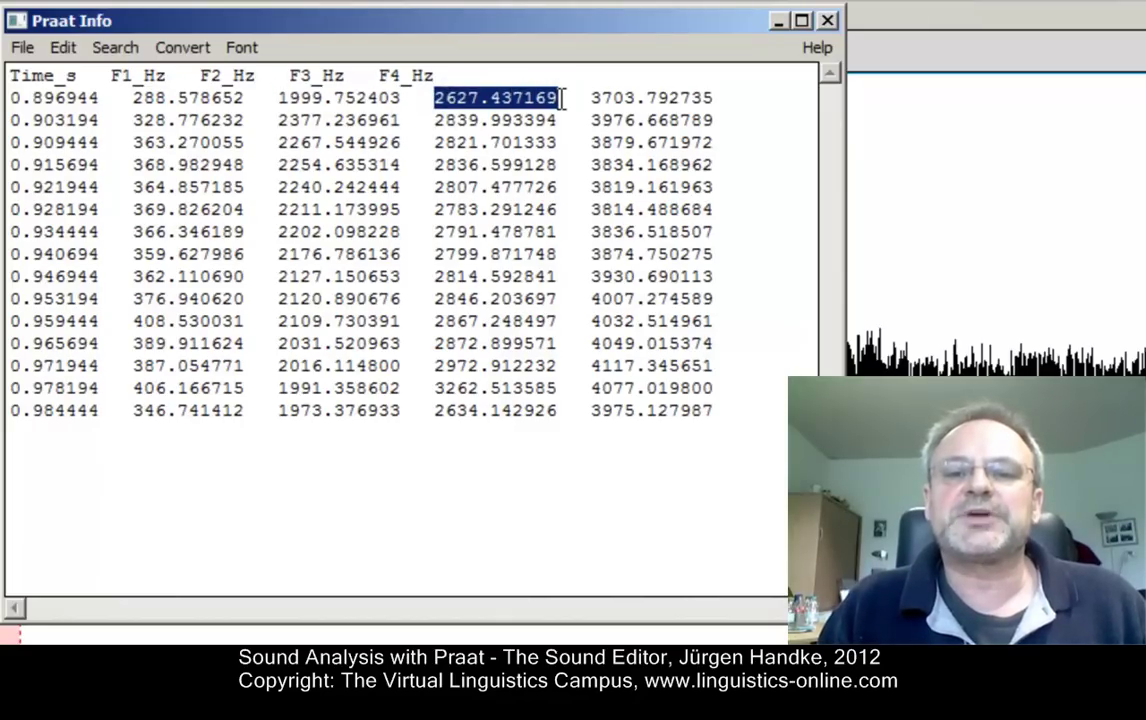
pyautogui.moveTo(591, 97); pyautogui.dragTo(723, 103)
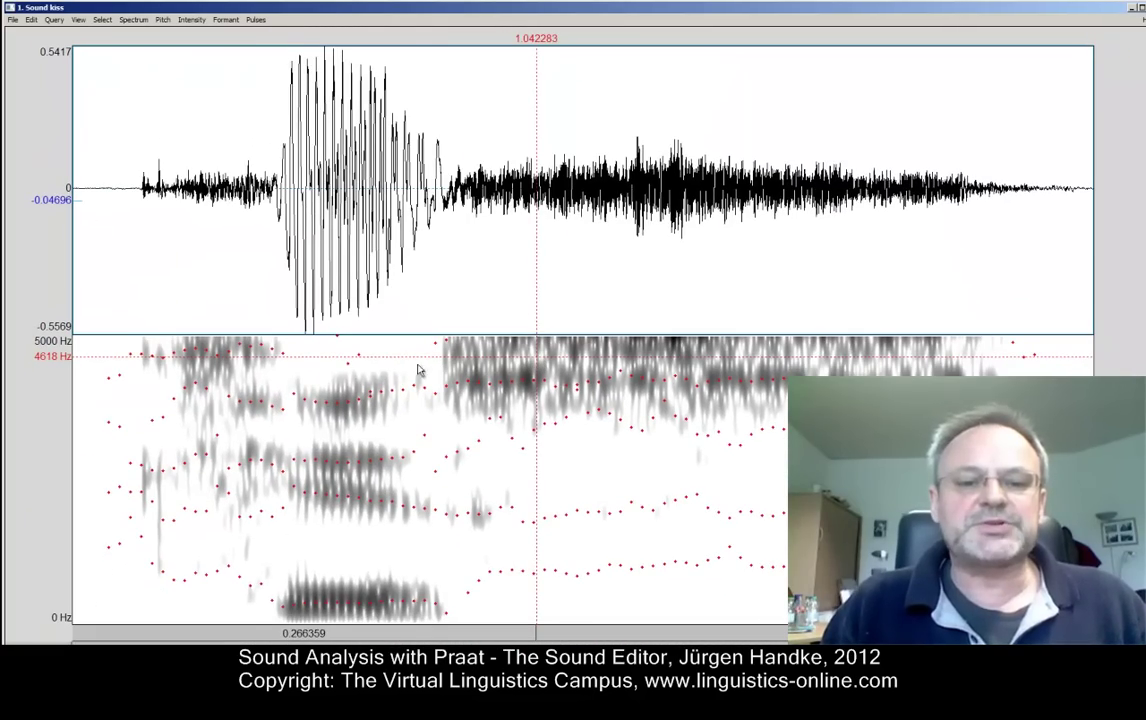
# Place the cursor late in the vowel and show the pitch contour over the spectrogram.
pyautogui.click(397, 366)
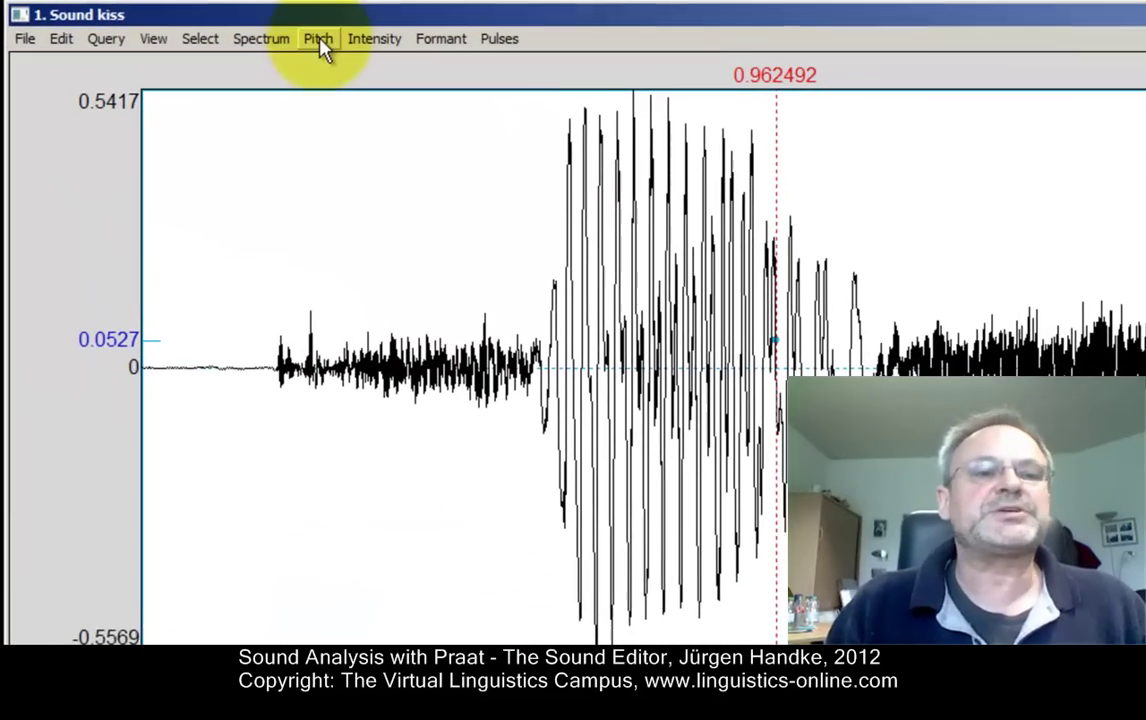
pyautogui.click(313, 40)
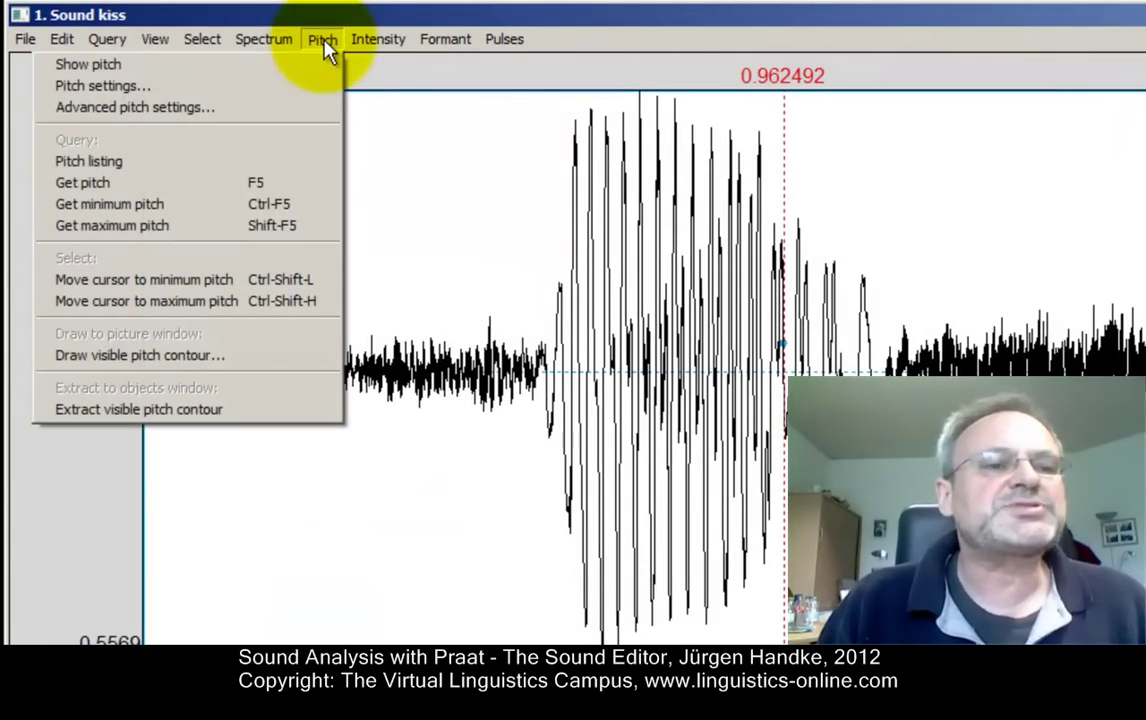
pyautogui.click(241, 66)
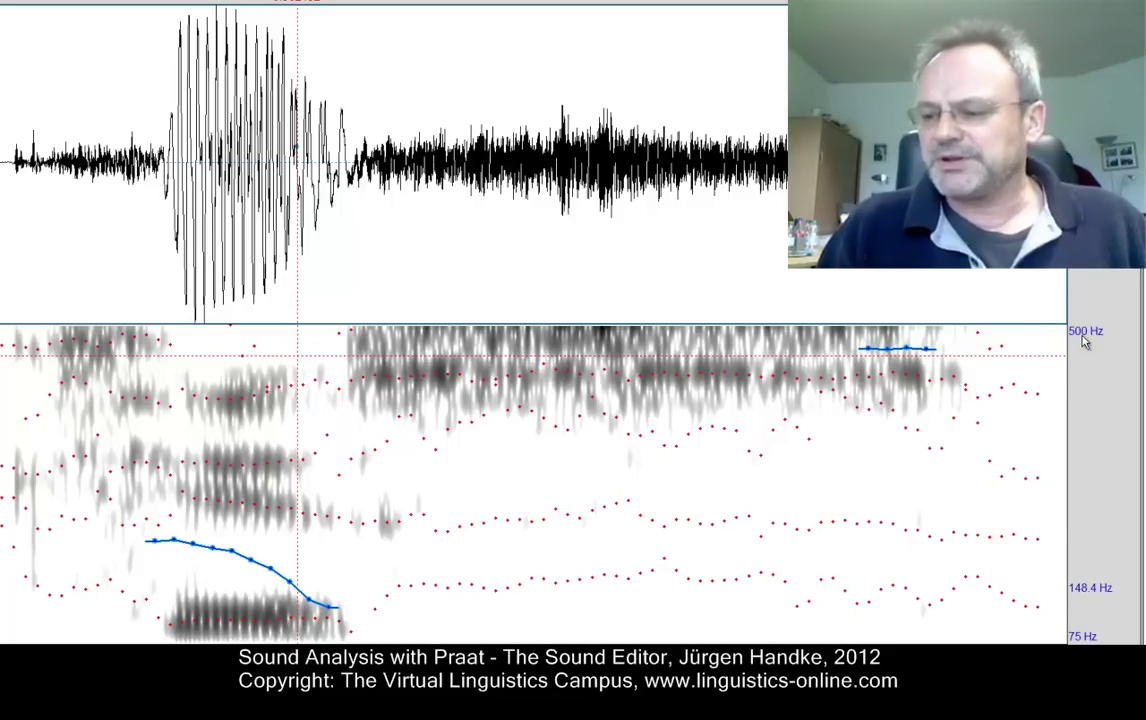
# Examine the pitch contour over the vowel and near the word's end, checking the pitch at three successive points of the vowel's contour.
pyautogui.moveTo(141, 440); pyautogui.dragTo(341, 583)
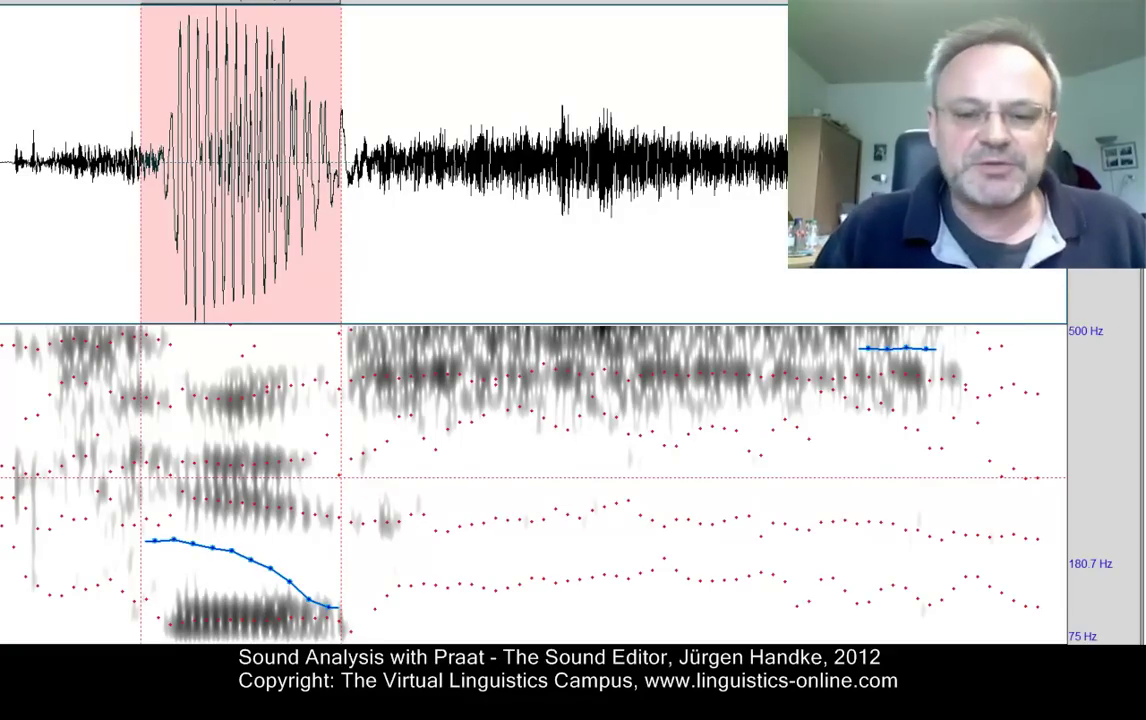
pyautogui.moveTo(855, 365); pyautogui.dragTo(950, 375)
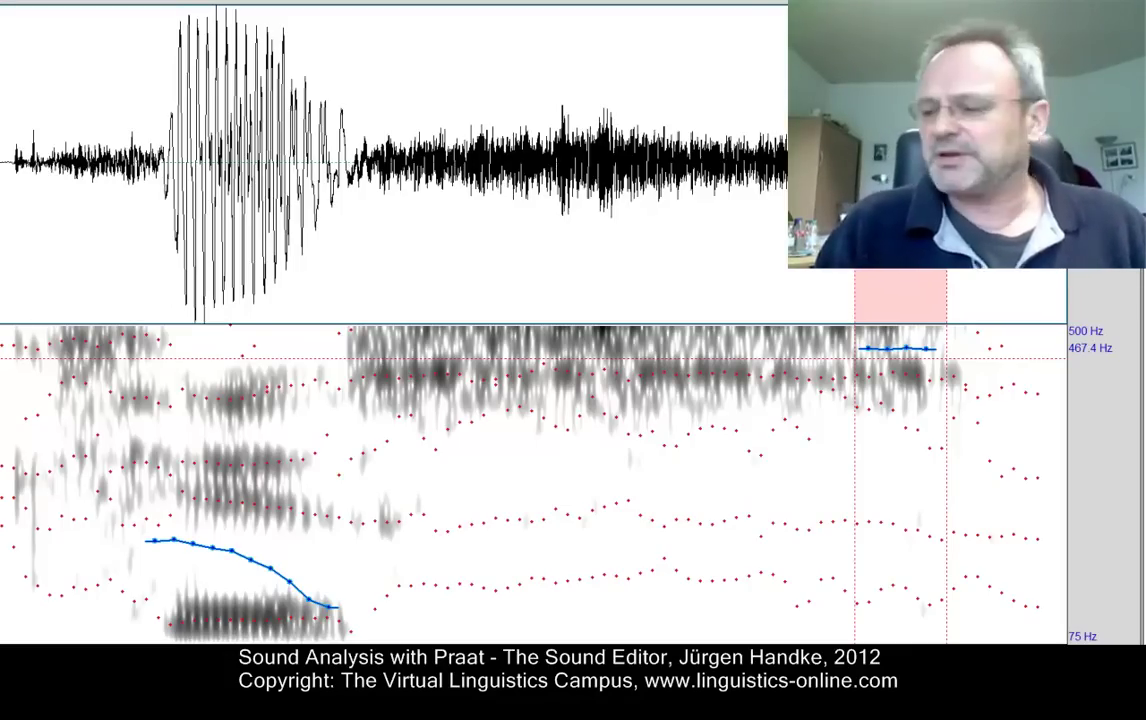
pyautogui.click(176, 540)
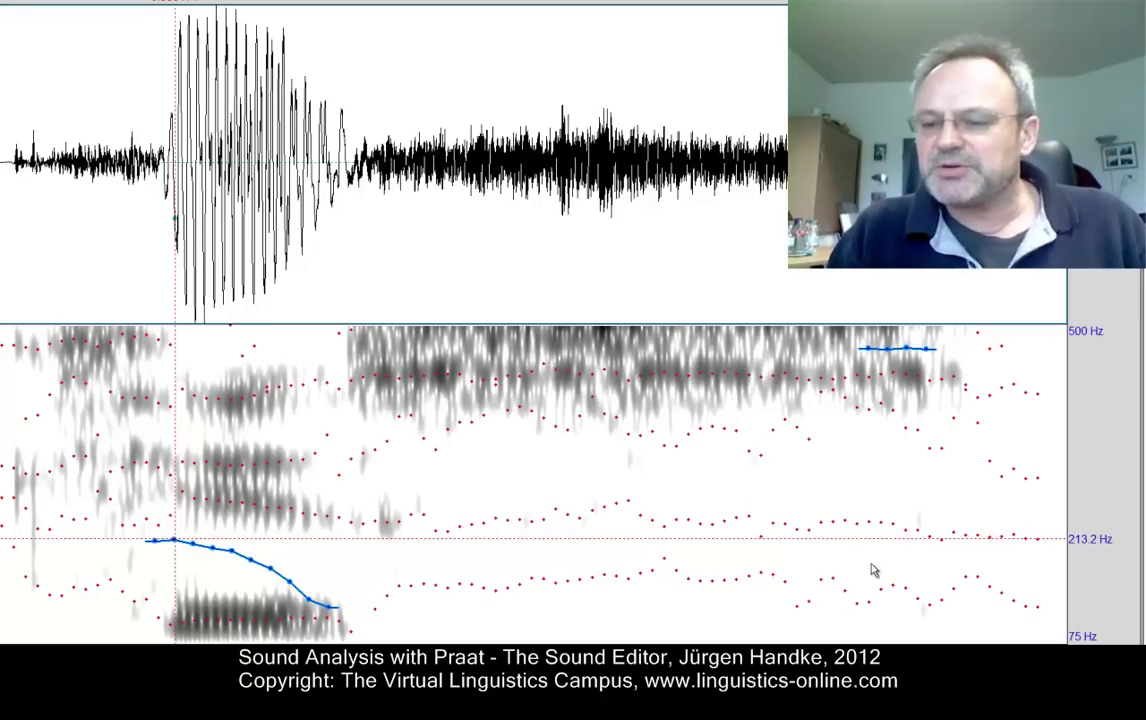
pyautogui.click(192, 543)
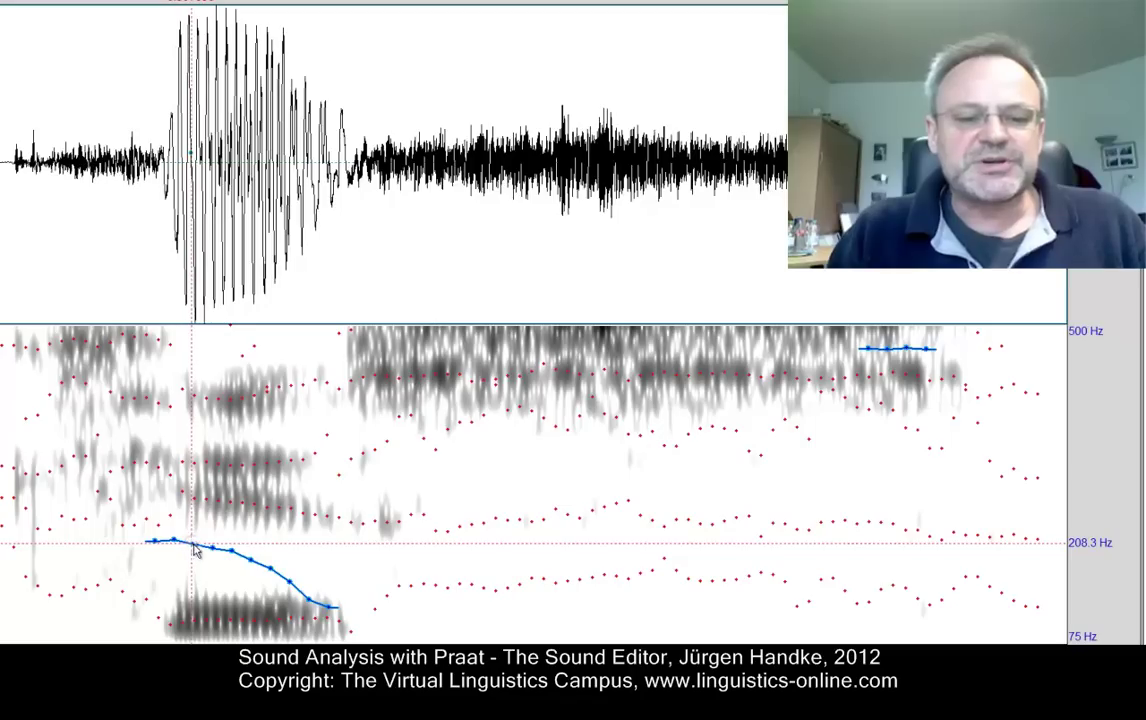
pyautogui.click(213, 549)
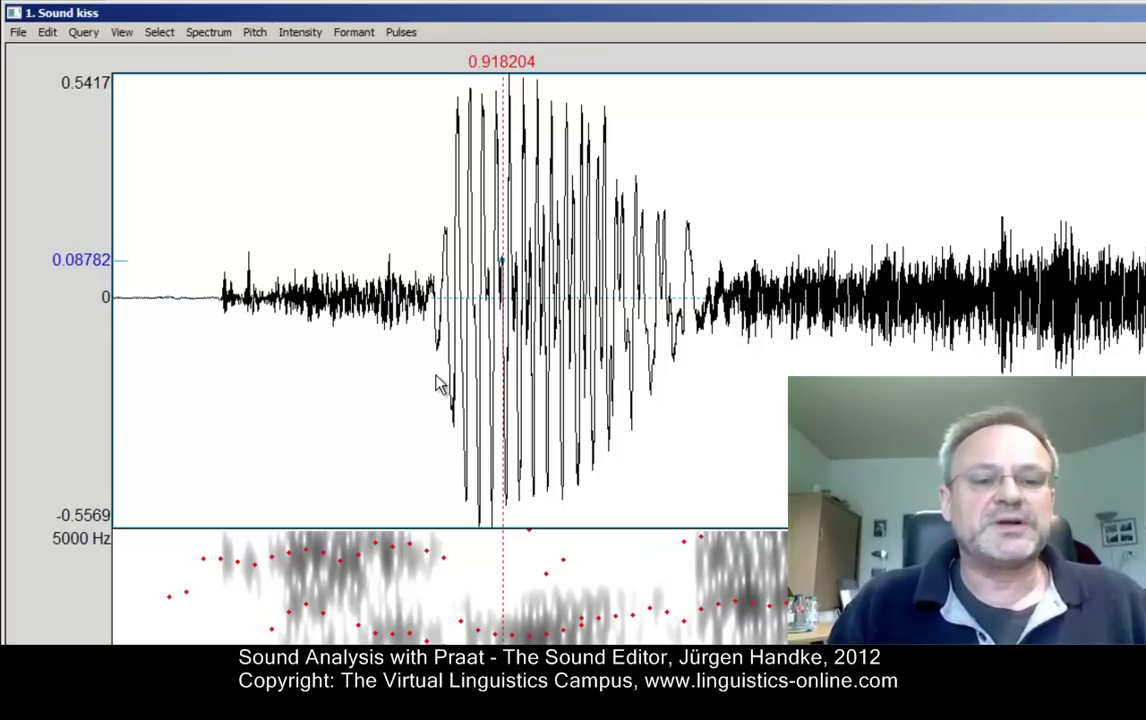
# Select the vowel segment, about 0.096 s long, produce its pitch listing and highlight the first and last defined F0 values.
pyautogui.moveTo(437, 385); pyautogui.dragTo(700, 396)
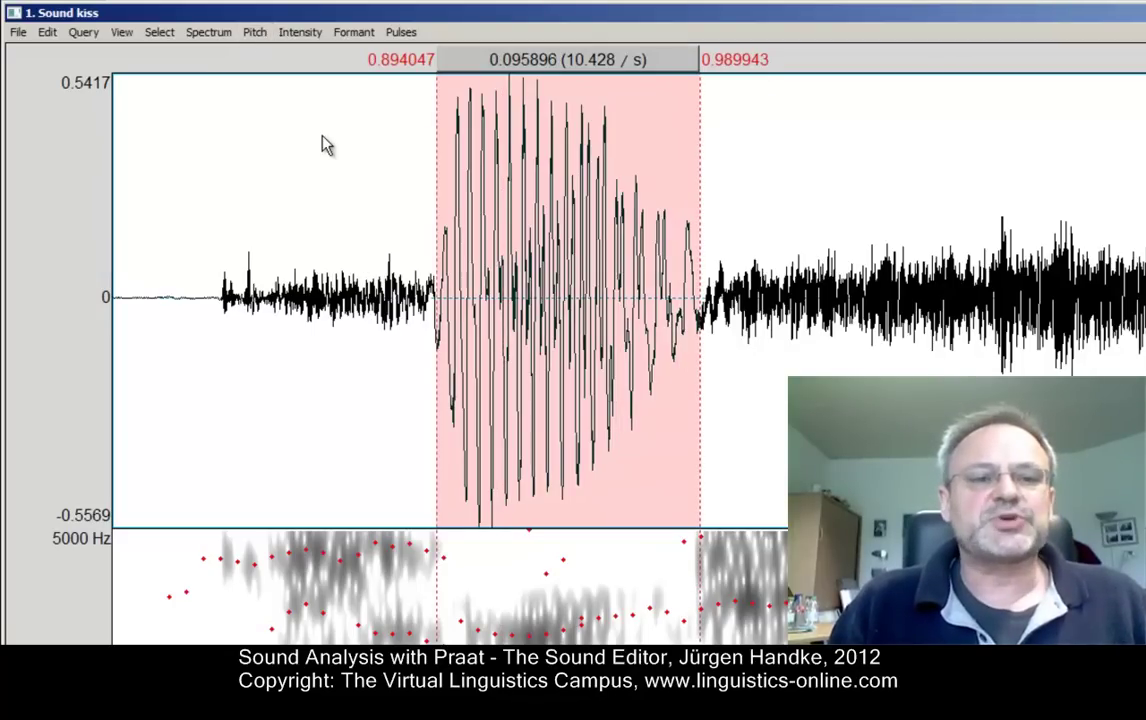
pyautogui.click(248, 32)
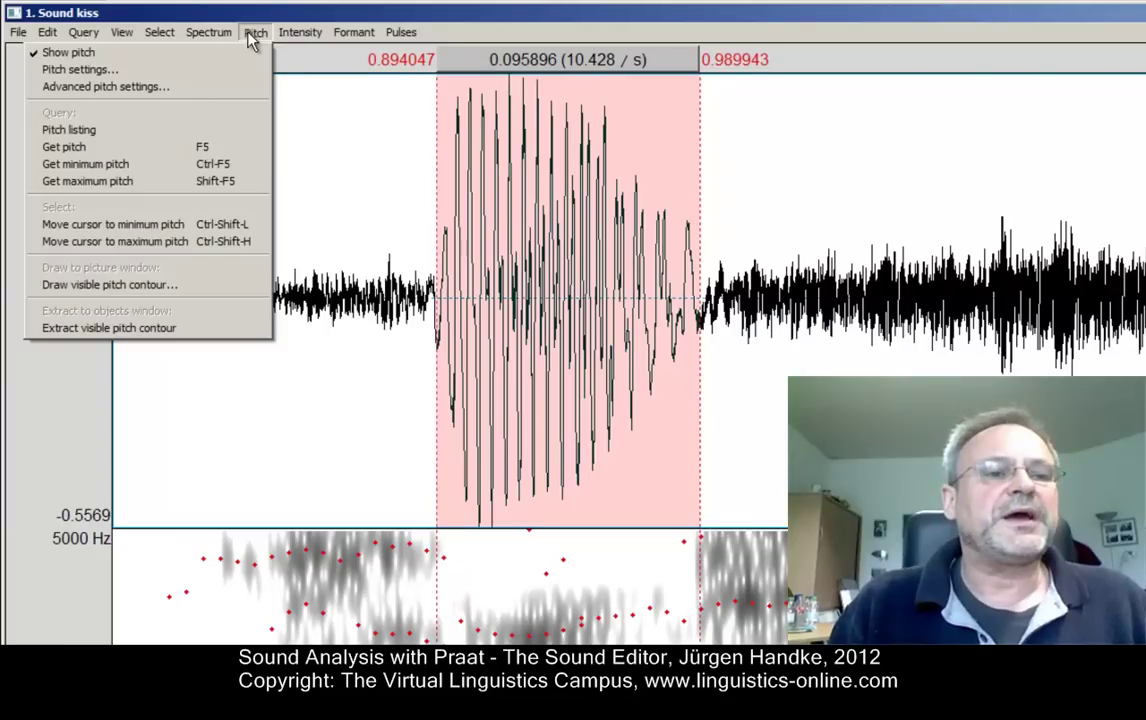
pyautogui.click(172, 131)
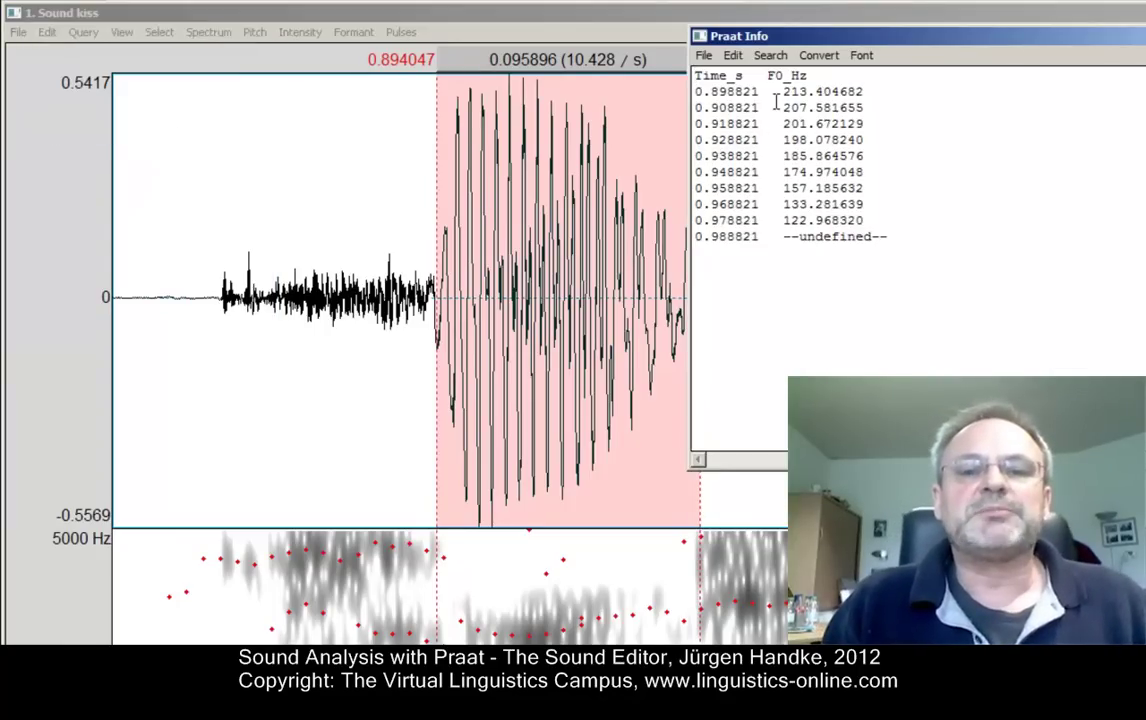
pyautogui.moveTo(784, 91); pyautogui.dragTo(806, 91)
pyautogui.moveTo(786, 220); pyautogui.dragTo(817, 220)
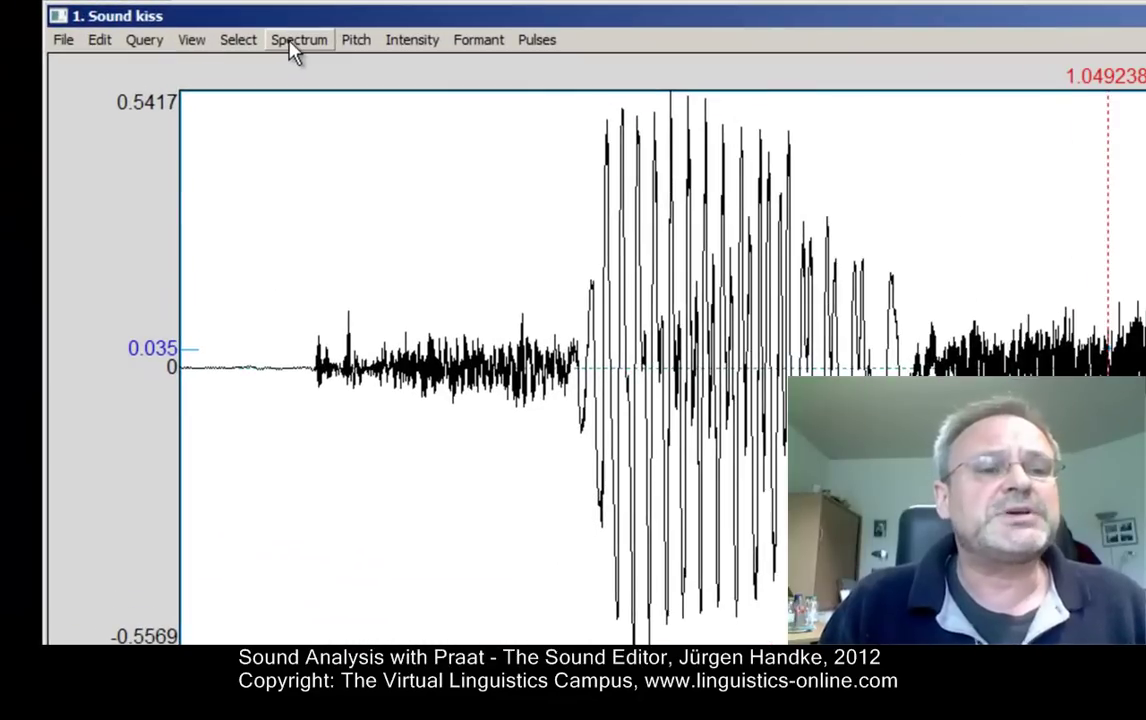
# Paint the visible spectrogram of "kiss" into the picture window, keeping the preset painting options.
pyautogui.click(290, 45)
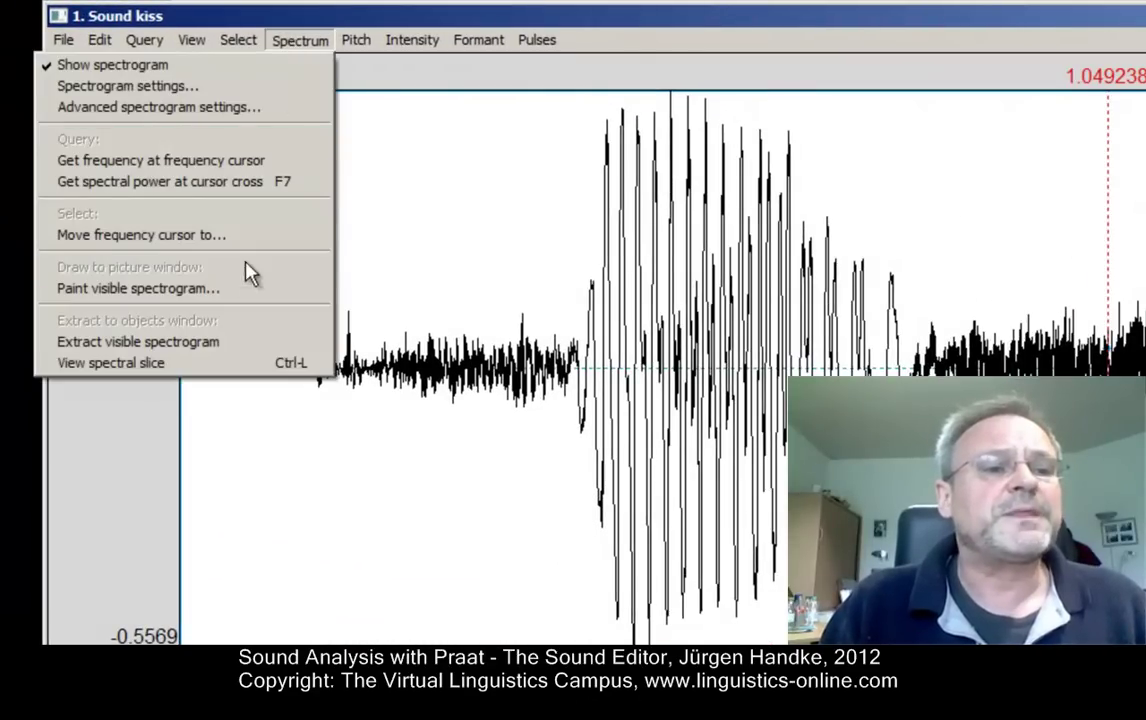
pyautogui.click(247, 291)
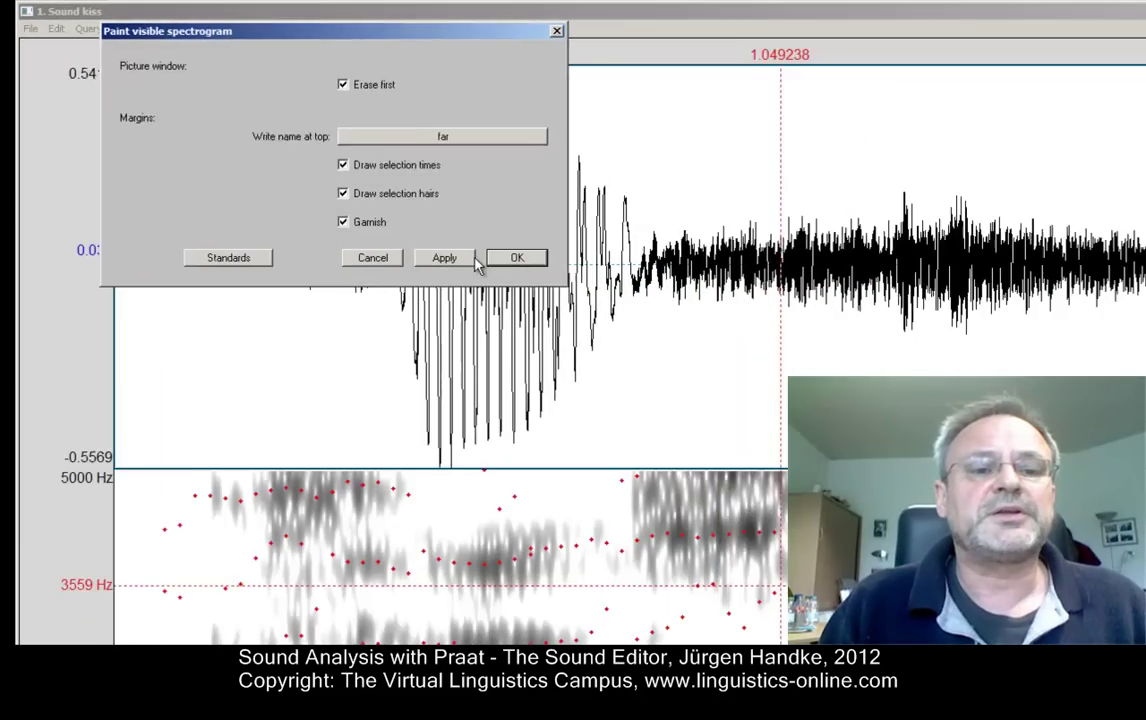
pyautogui.click(700, 362)
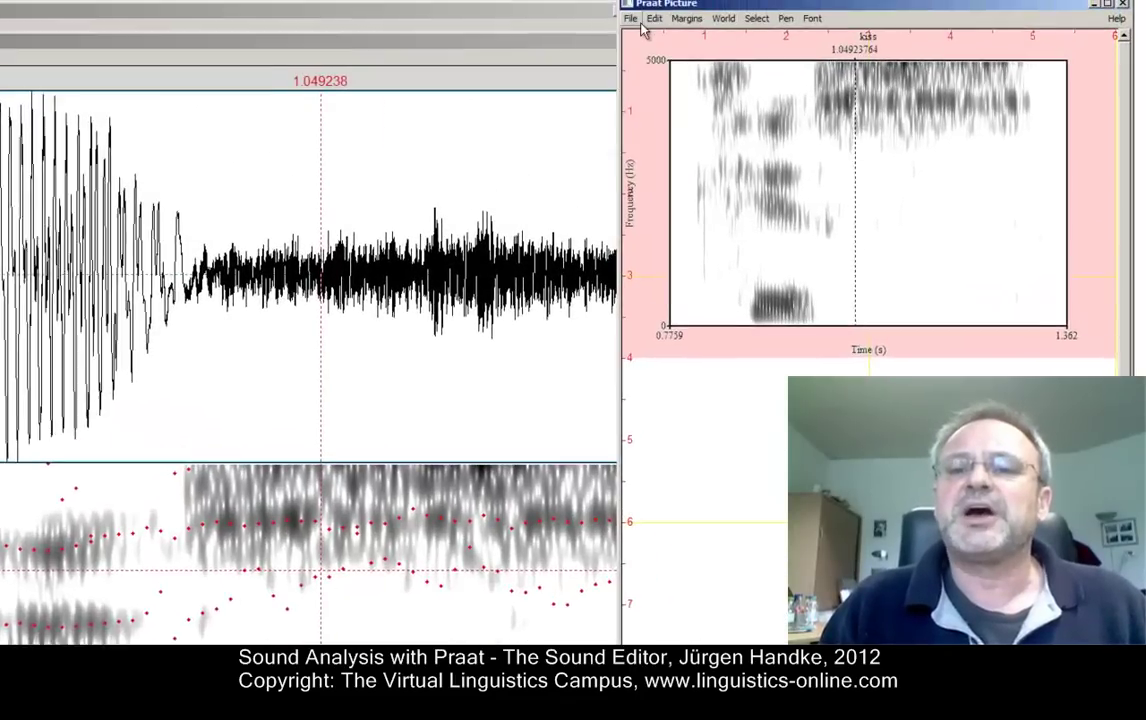
pyautogui.click(765, 1)
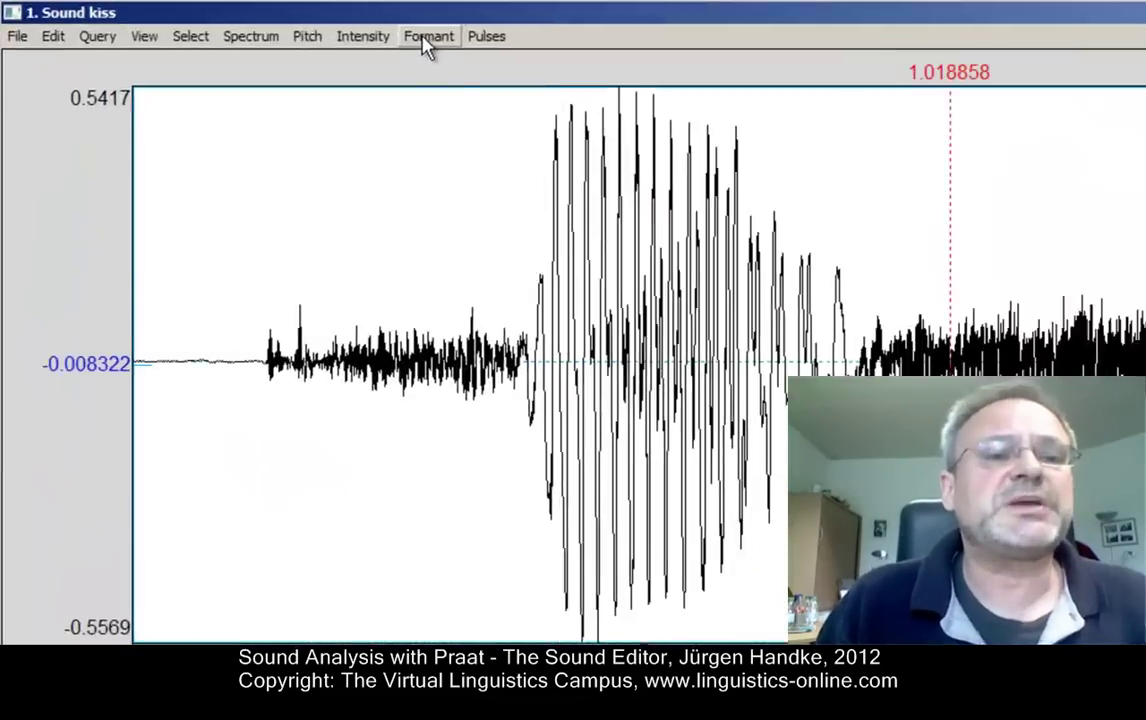
# Draw the visible formant contour of "kiss" into the picture window with the preset options.
pyautogui.click(242, 30)
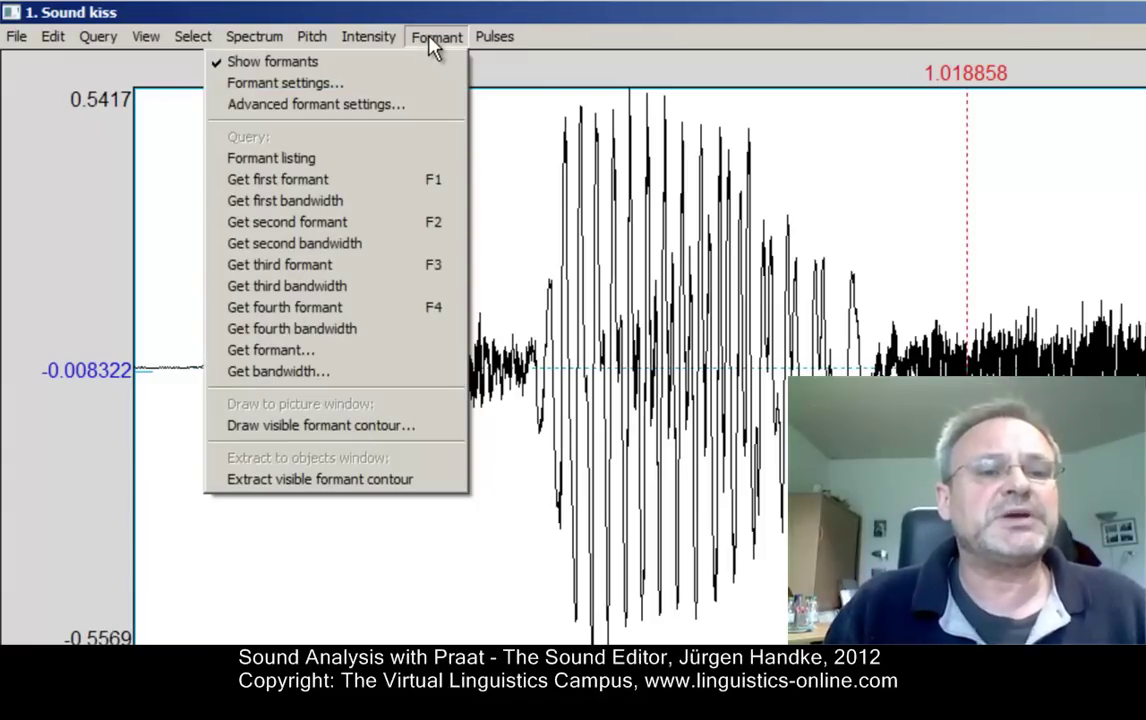
pyautogui.click(401, 427)
pyautogui.click(700, 358)
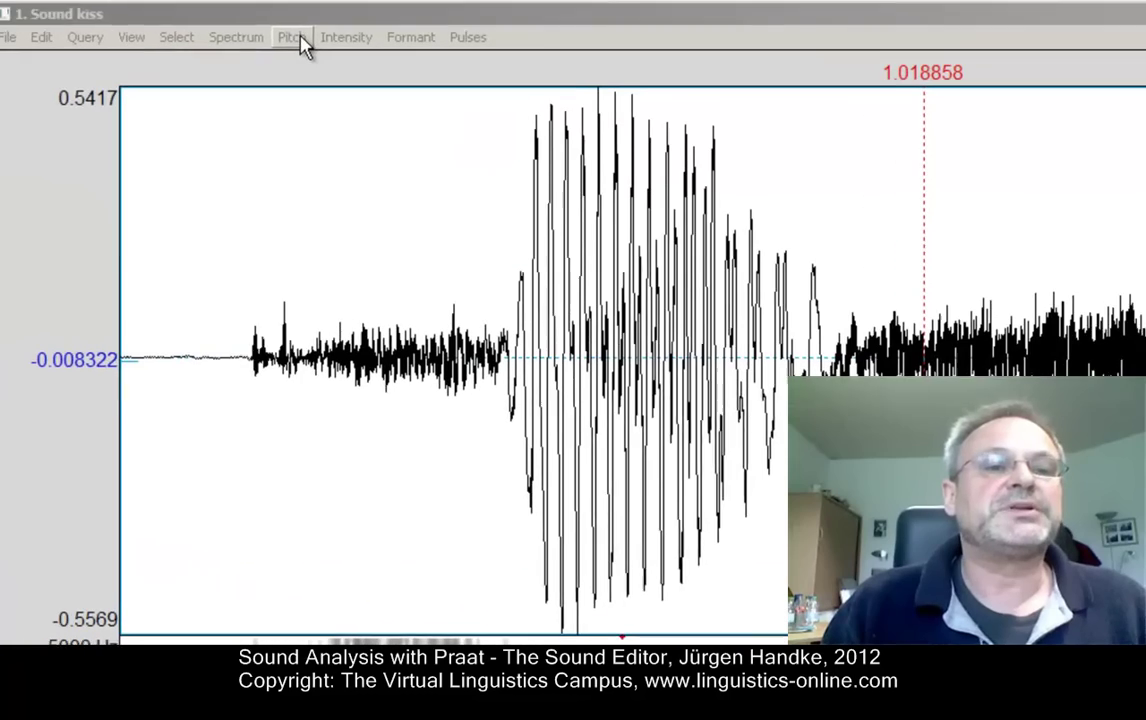
# Draw the visible pitch contour of "kiss" into the picture window with the preset options.
pyautogui.click(300, 40)
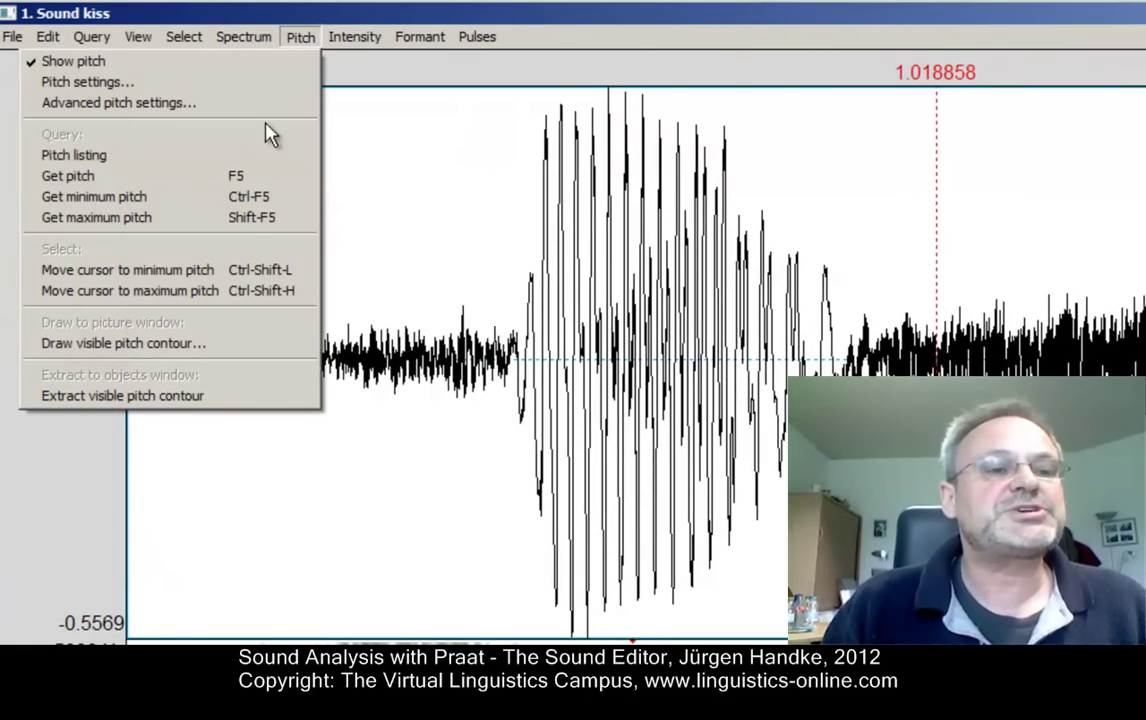
pyautogui.click(218, 348)
pyautogui.click(675, 417)
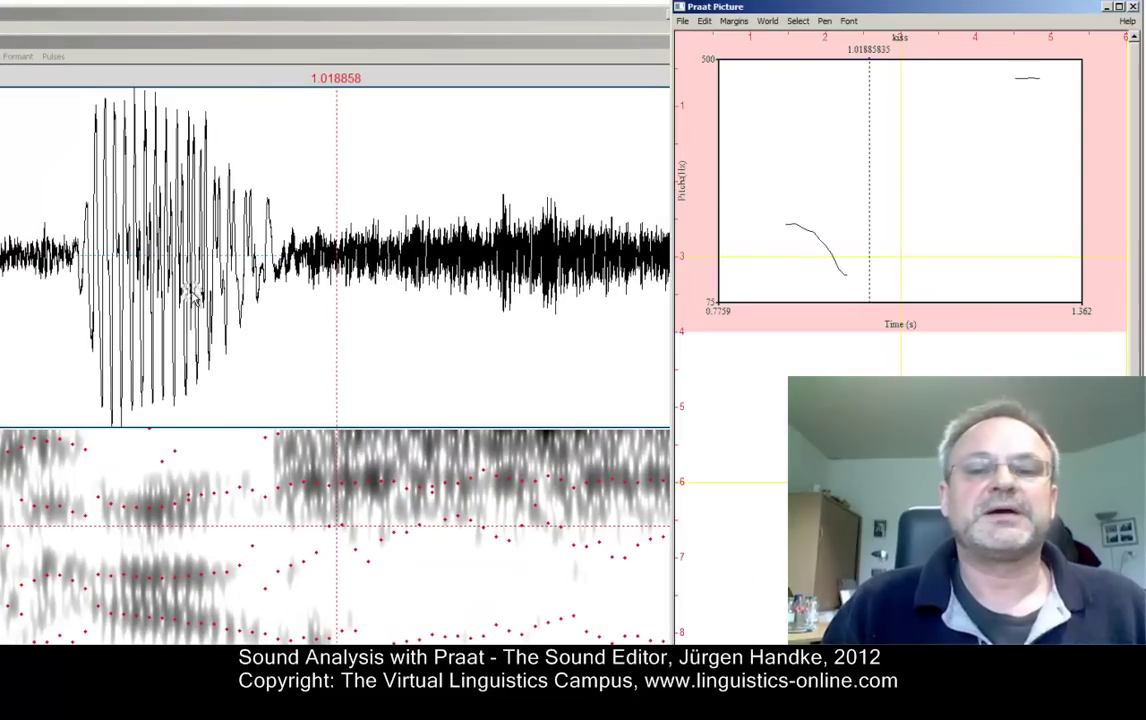
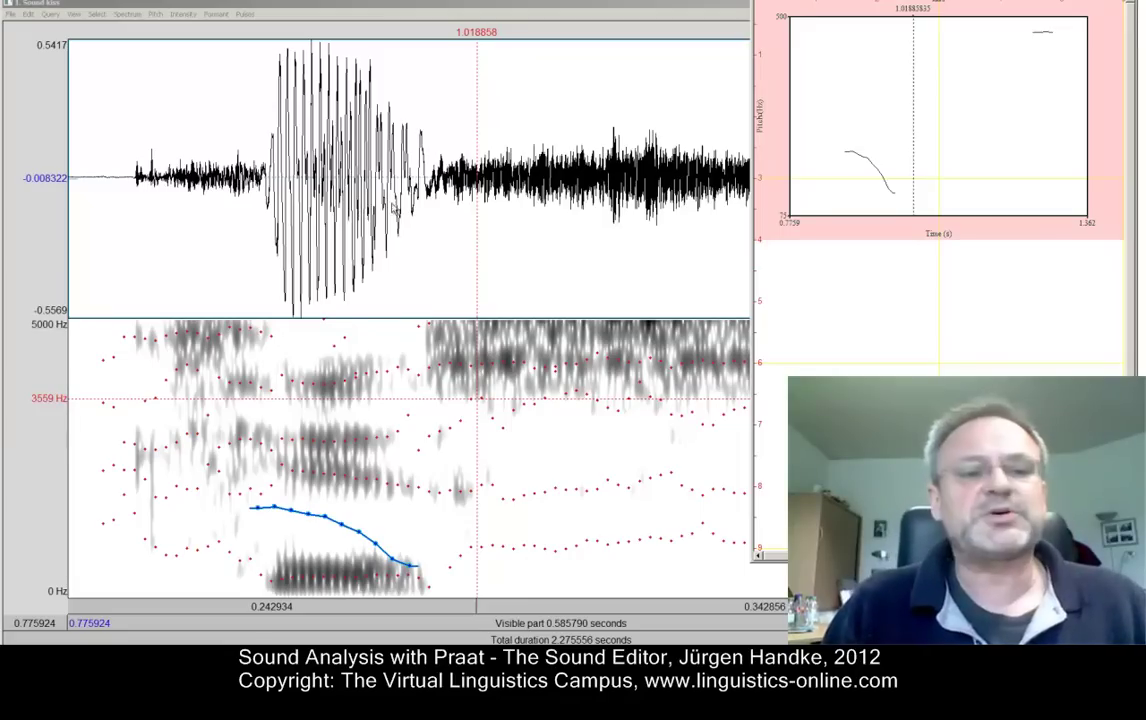
# Return to the sound editor and set the spectrogram's window length to 0.03 s.
pyautogui.click(745, 56)
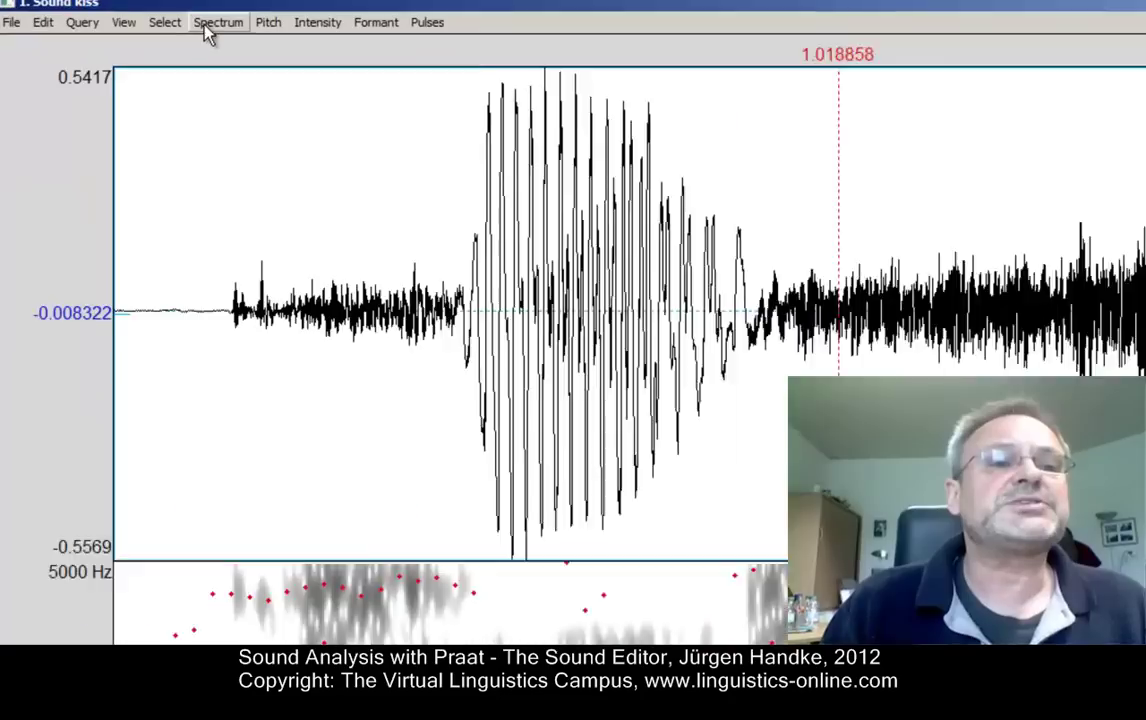
pyautogui.click(129, 14)
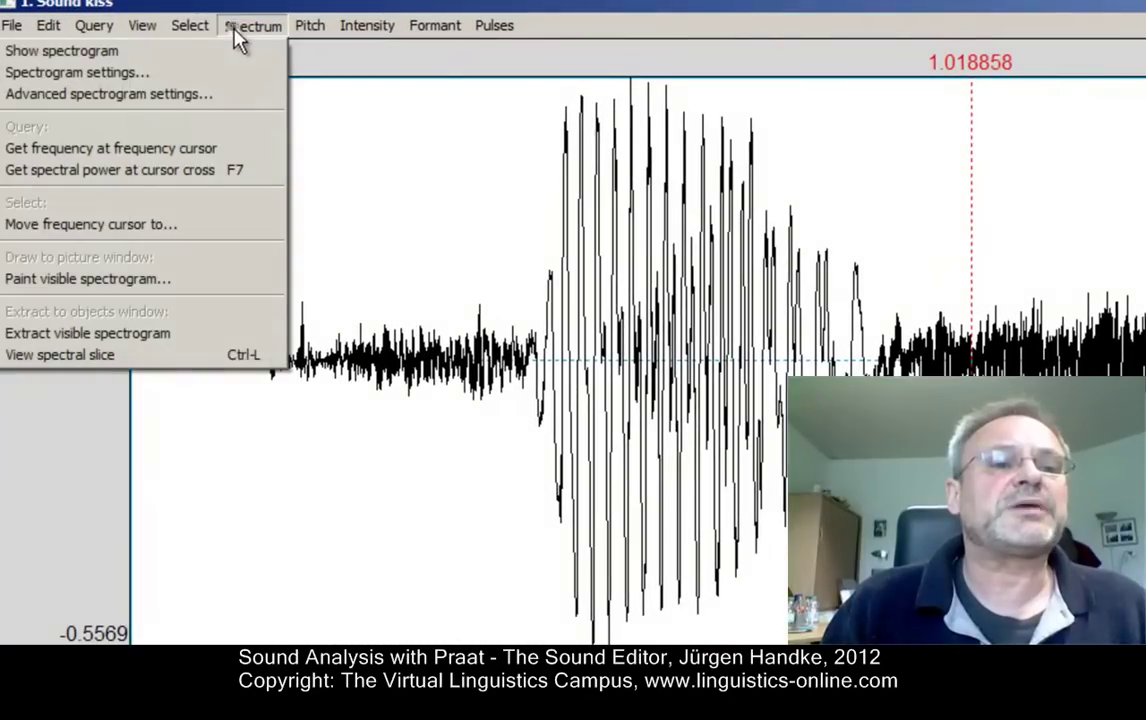
pyautogui.click(150, 73)
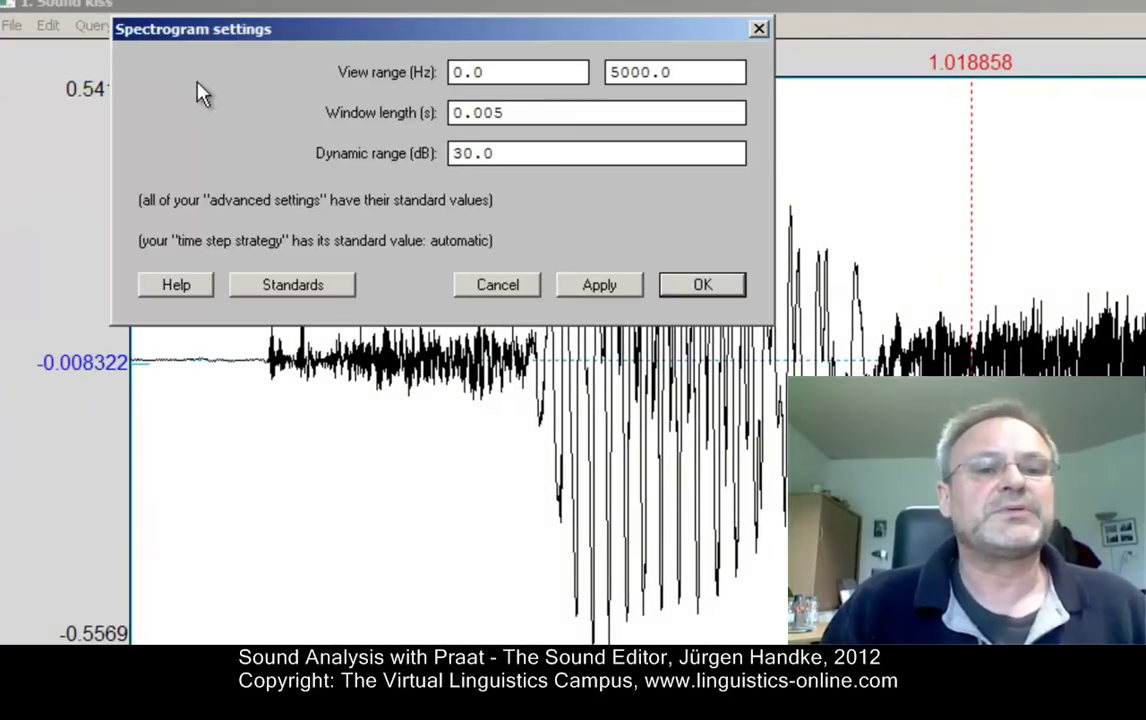
pyautogui.moveTo(504, 112); pyautogui.dragTo(480, 112)
pyautogui.write('3')
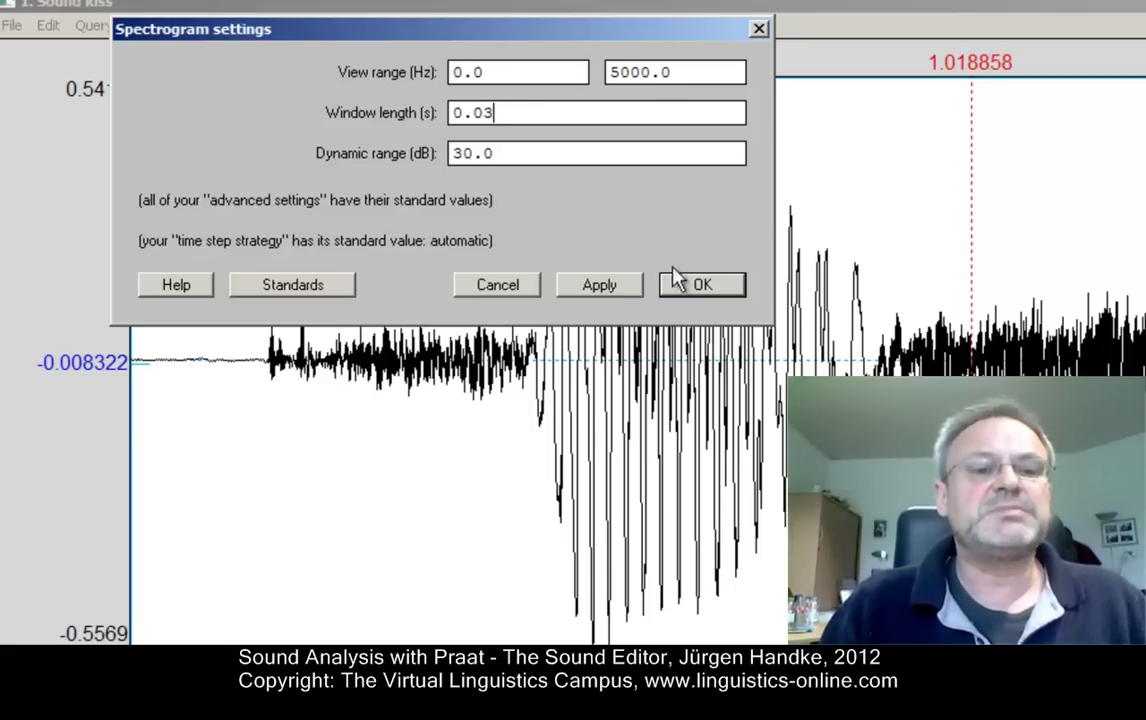
pyautogui.click(702, 284)
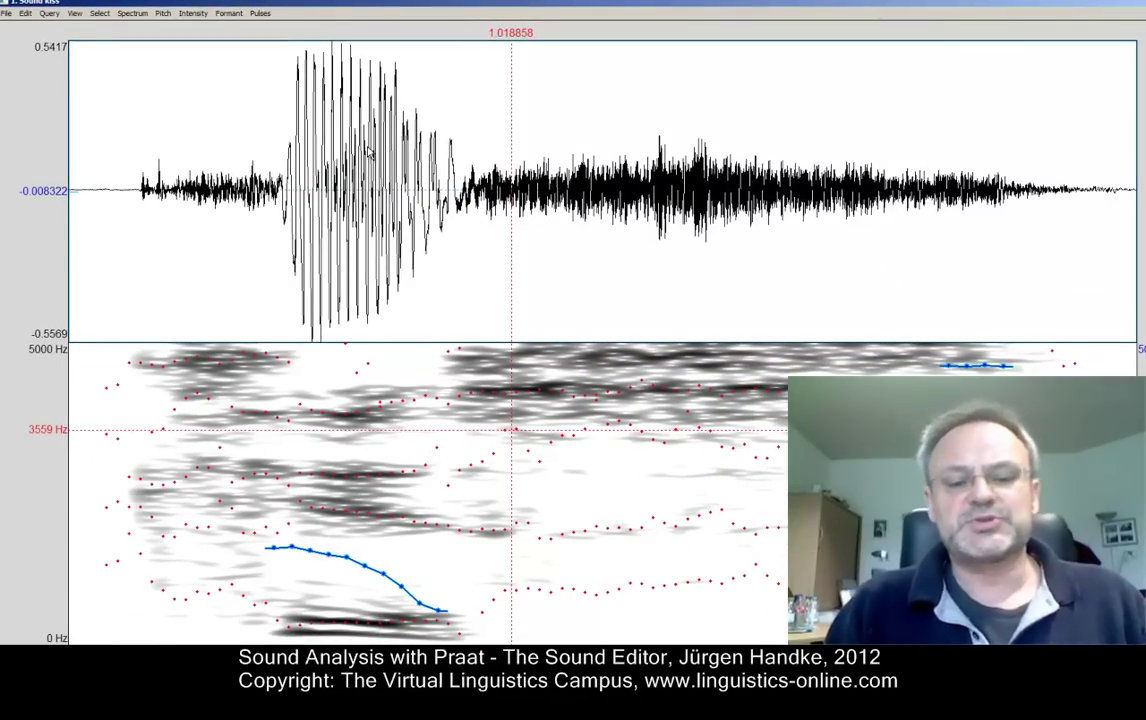